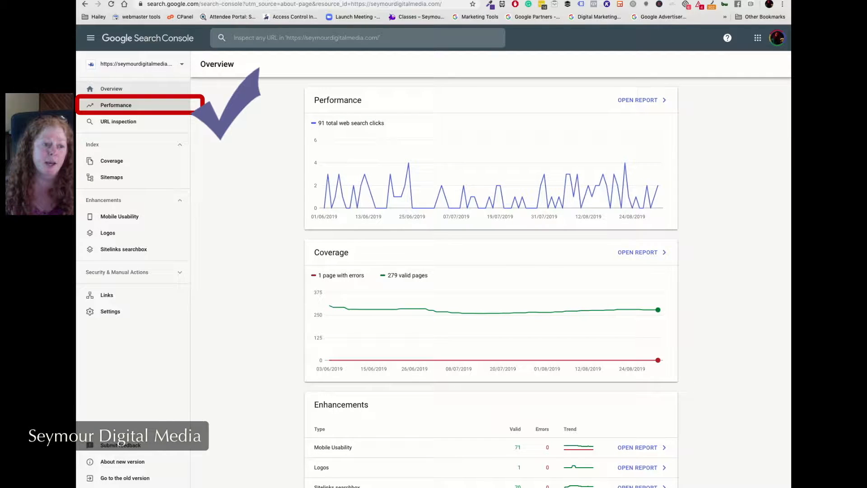
# Open the Performance report for the website property
pyautogui.click(116, 105)
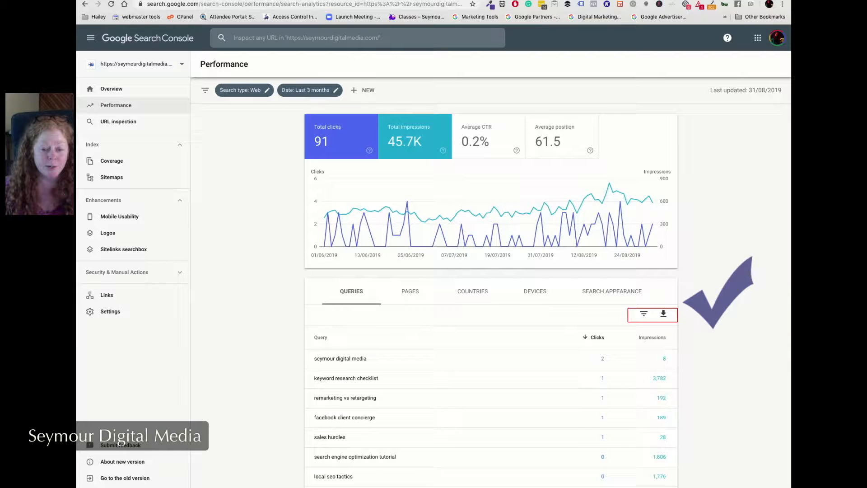
# Turn on the Query, Clicks, Impressions, CTR and Position row filters for the queries table
pyautogui.click(645, 315)
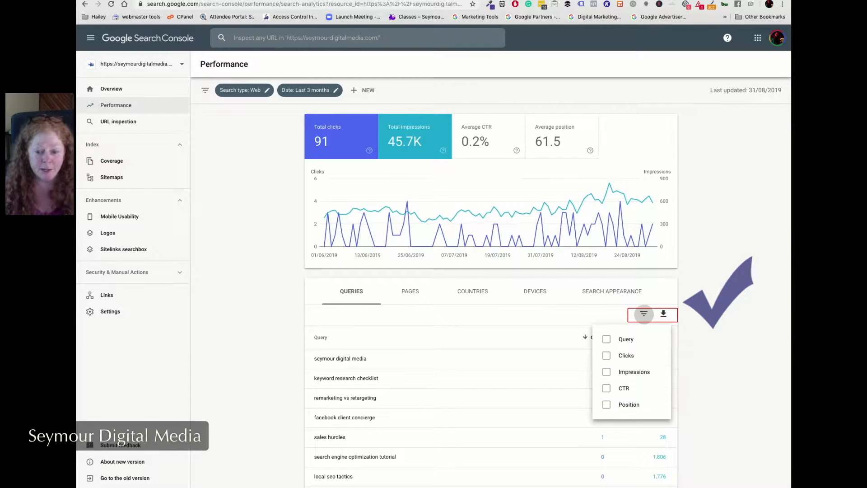
pyautogui.click(607, 339)
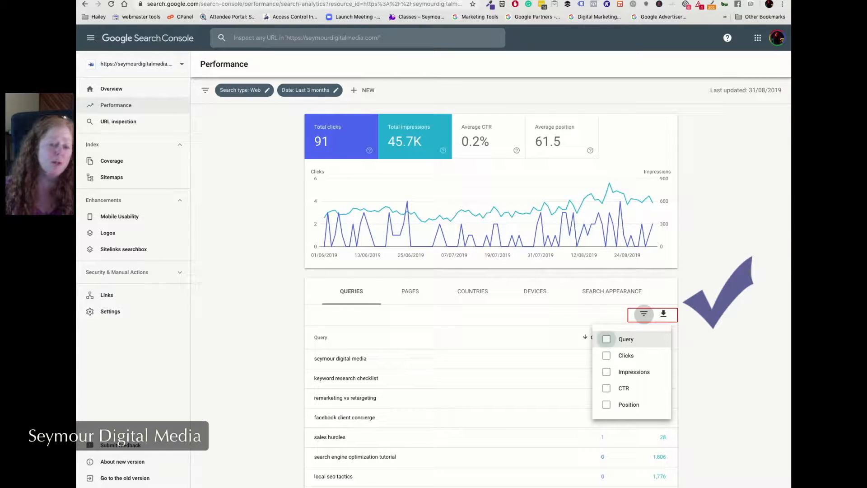
pyautogui.click(644, 314)
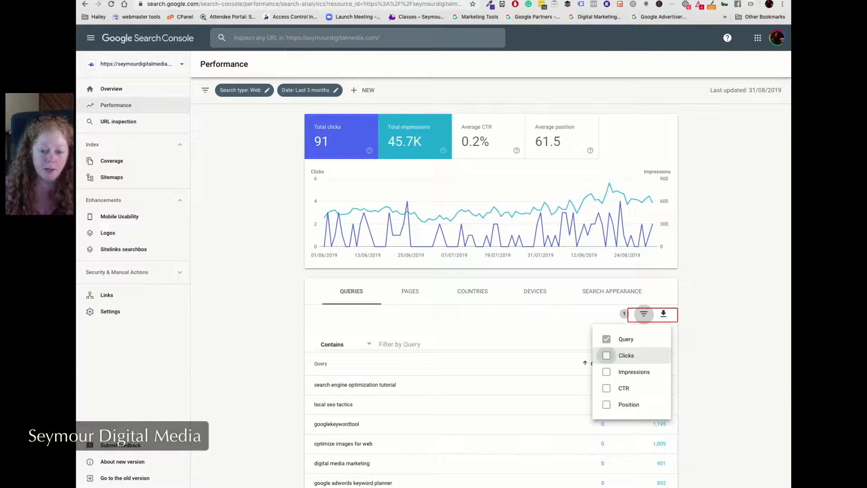
pyautogui.click(606, 355)
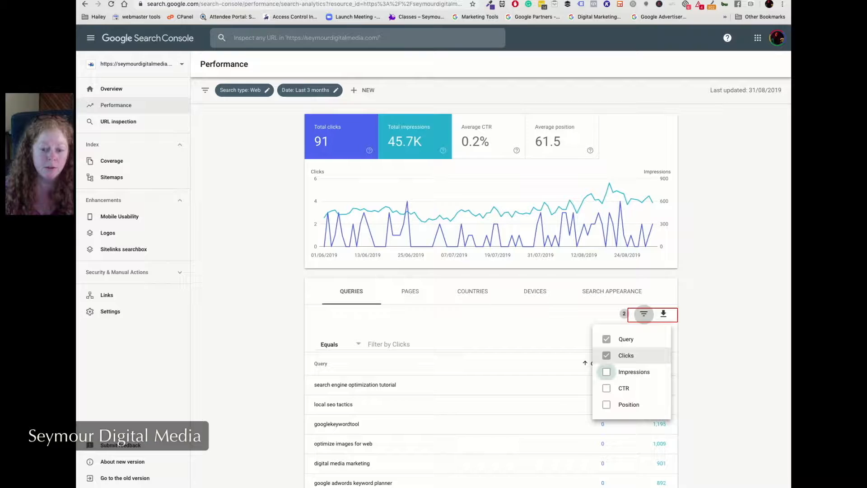
pyautogui.click(606, 372)
pyautogui.click(607, 388)
pyautogui.click(606, 404)
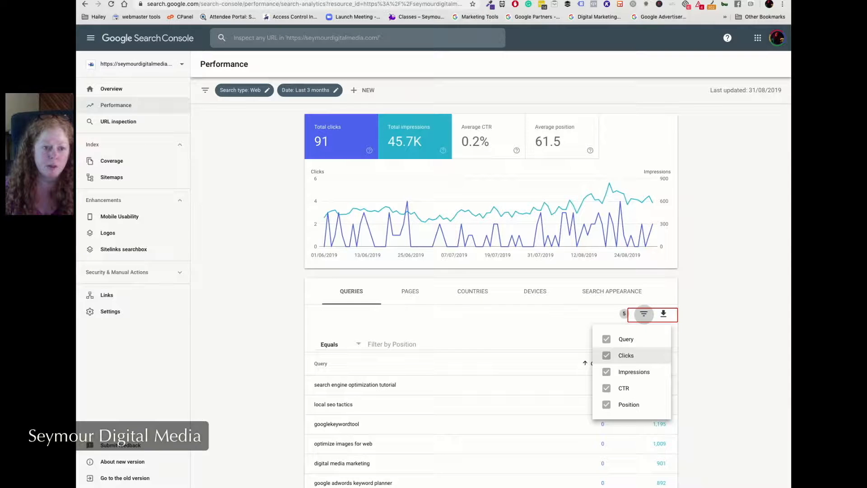
# Apply a custom date range from 2019-08-22 to 2019-08-31 to the performance report
pyautogui.click(310, 90)
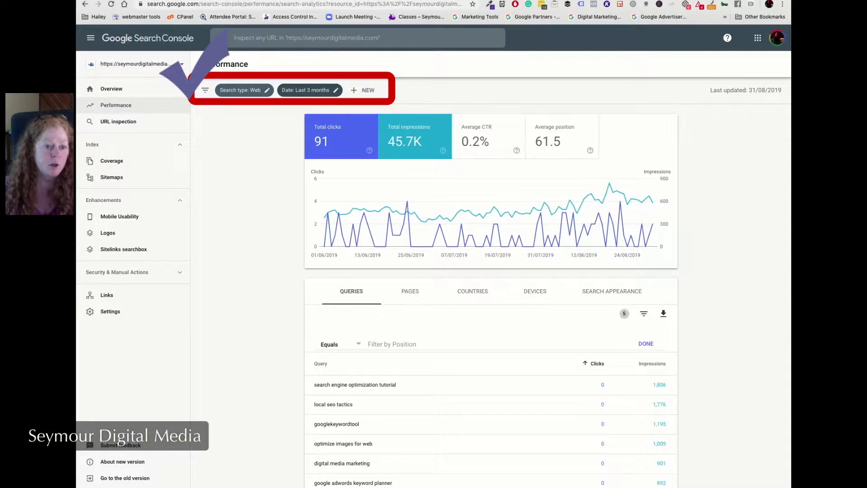
pyautogui.click(310, 89)
pyautogui.click(347, 322)
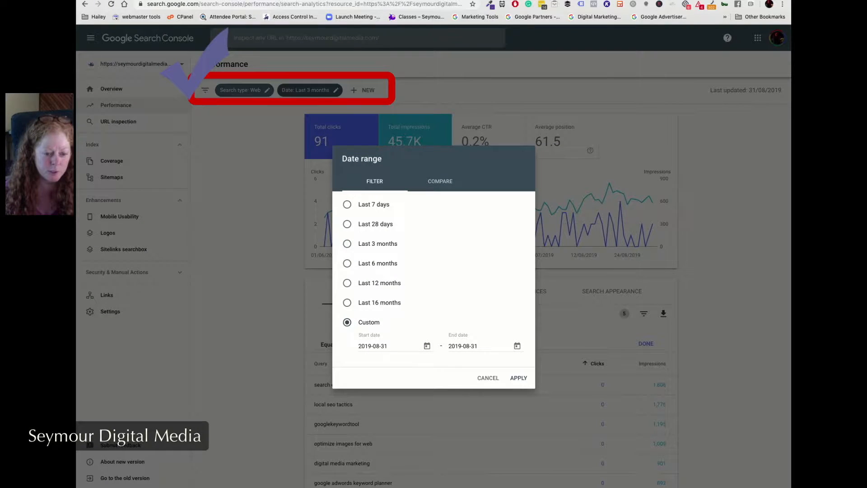
pyautogui.click(426, 346)
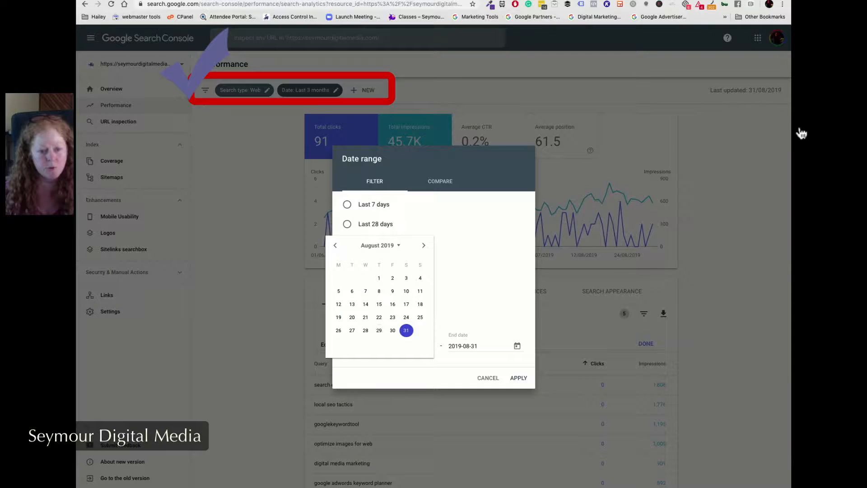
pyautogui.click(379, 317)
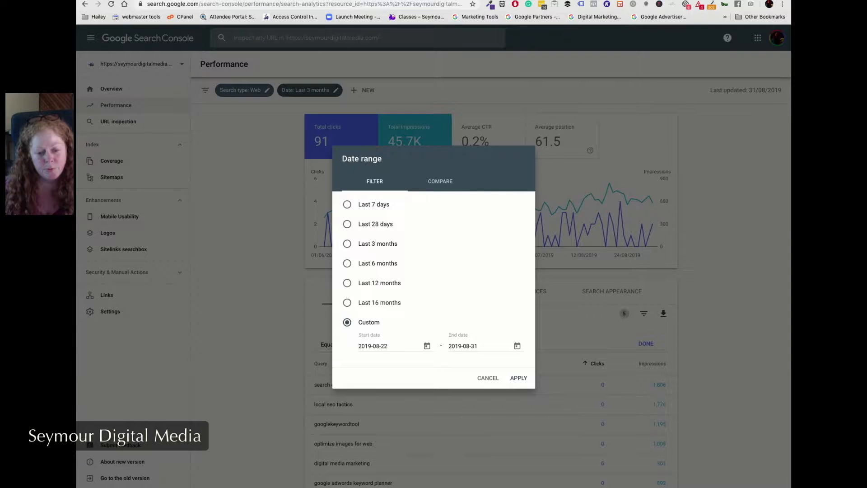
pyautogui.click(518, 346)
pyautogui.click(514, 246)
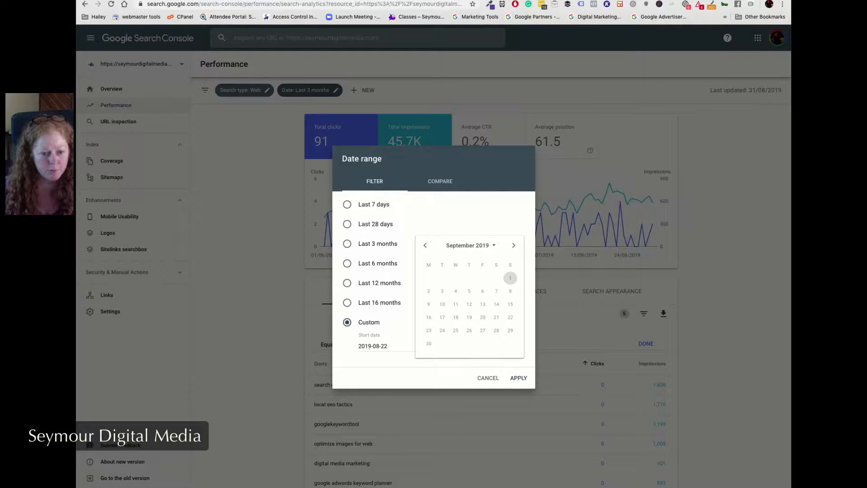
pyautogui.click(425, 246)
pyautogui.click(496, 330)
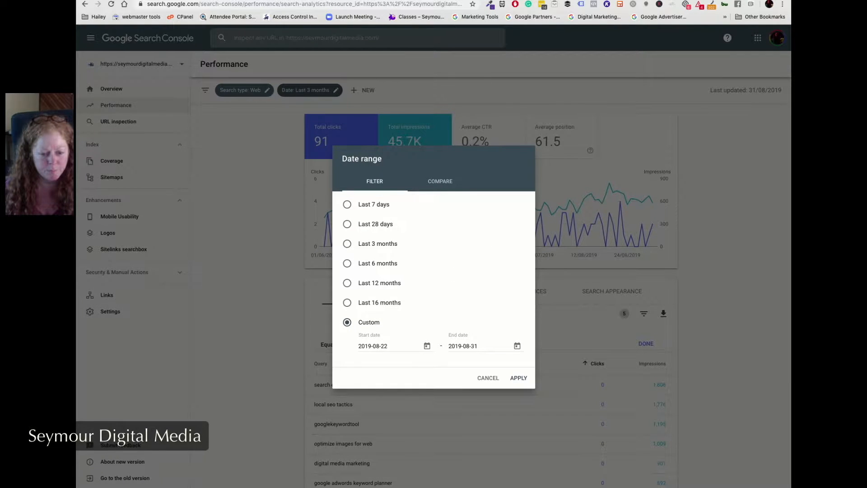
pyautogui.click(518, 378)
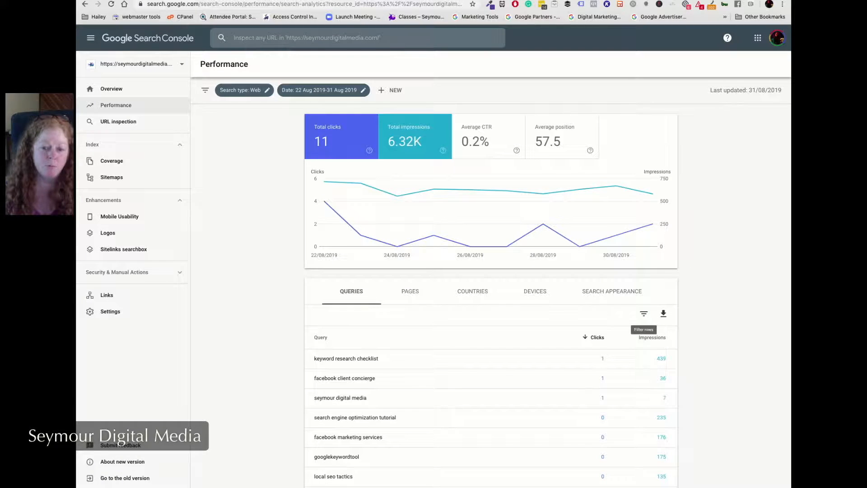
# Enable all five row filters, Query, Clicks, Impressions, CTR and Position, on the date-limited queries table
pyautogui.click(644, 313)
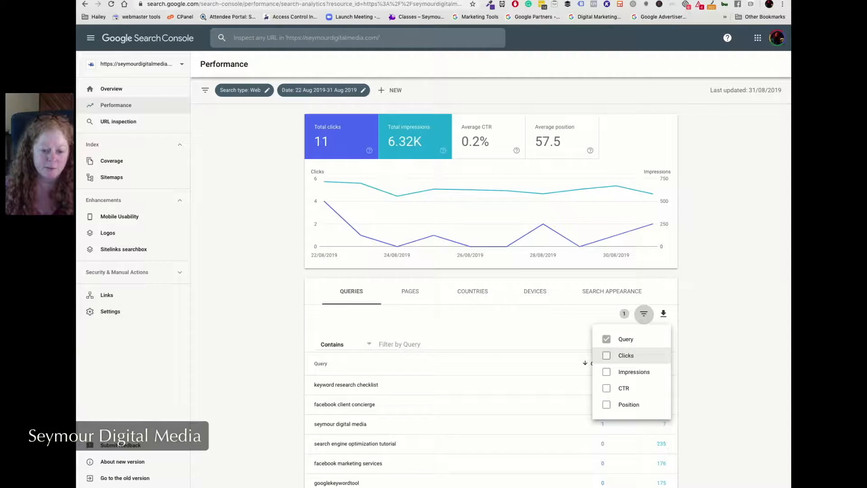
pyautogui.click(607, 355)
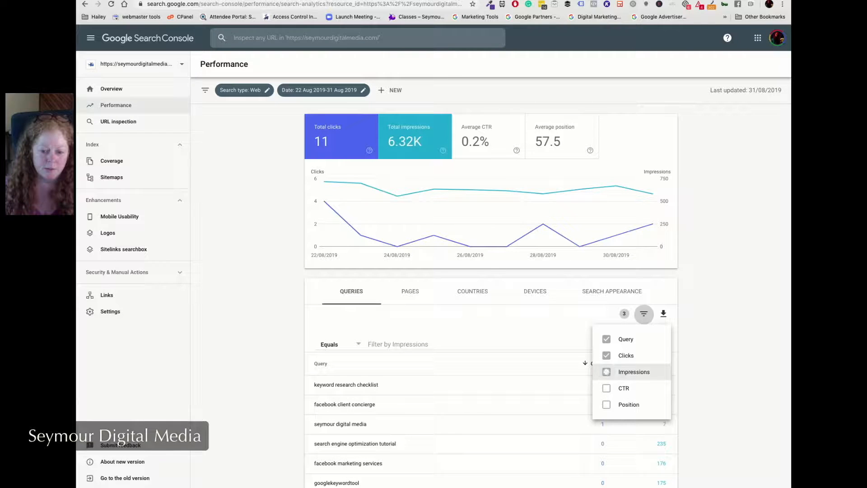
pyautogui.click(606, 372)
pyautogui.click(607, 388)
pyautogui.click(607, 405)
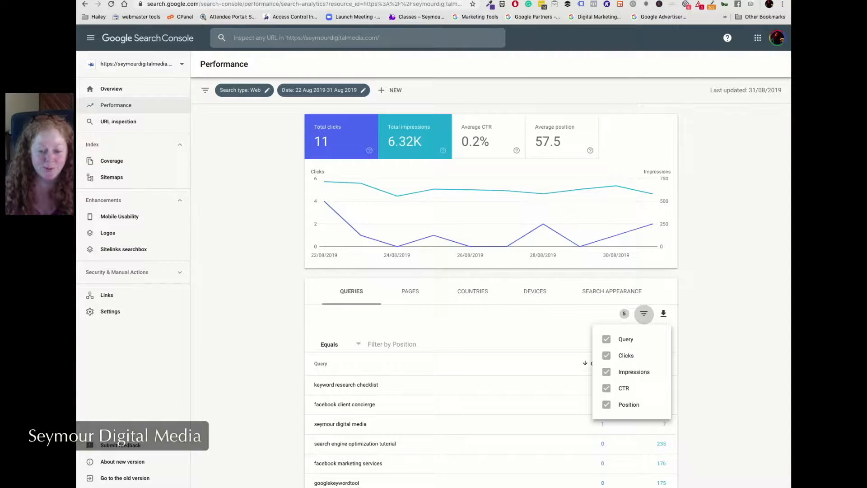
pyautogui.press('Escape')
# Export the queries table to Google Sheets and widen column A so the full query texts fit
pyautogui.click(663, 314)
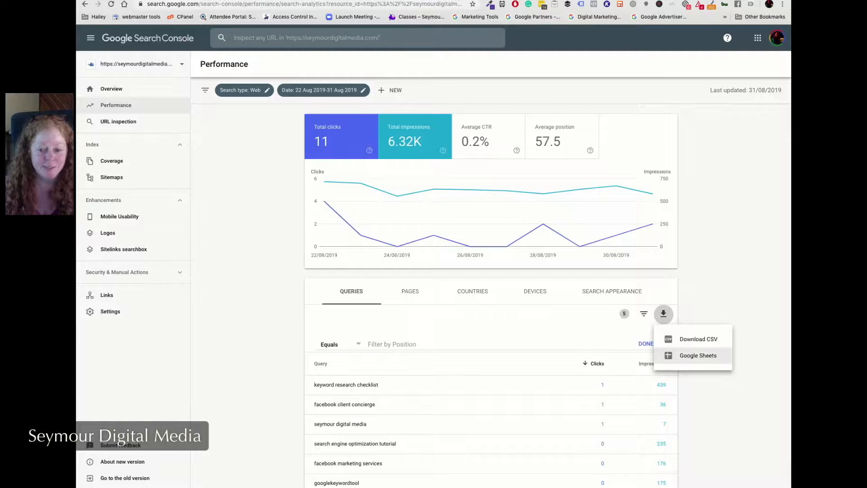
pyautogui.click(696, 356)
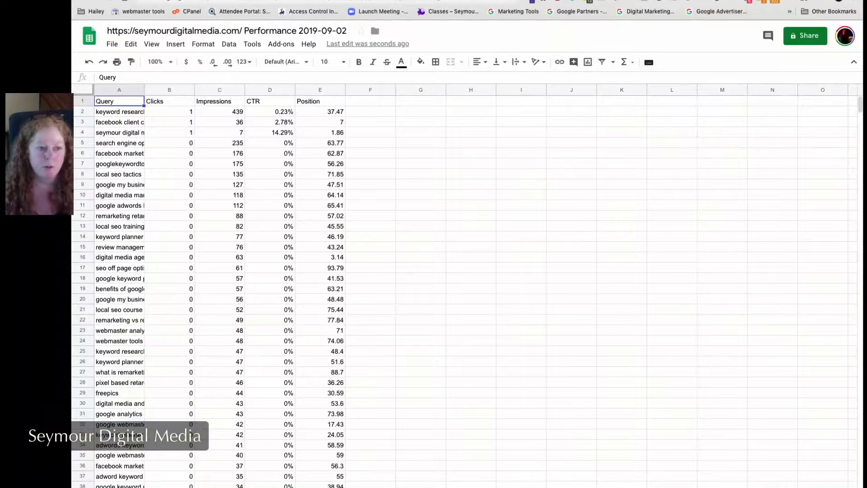
pyautogui.moveTo(144, 90); pyautogui.dragTo(238, 90)
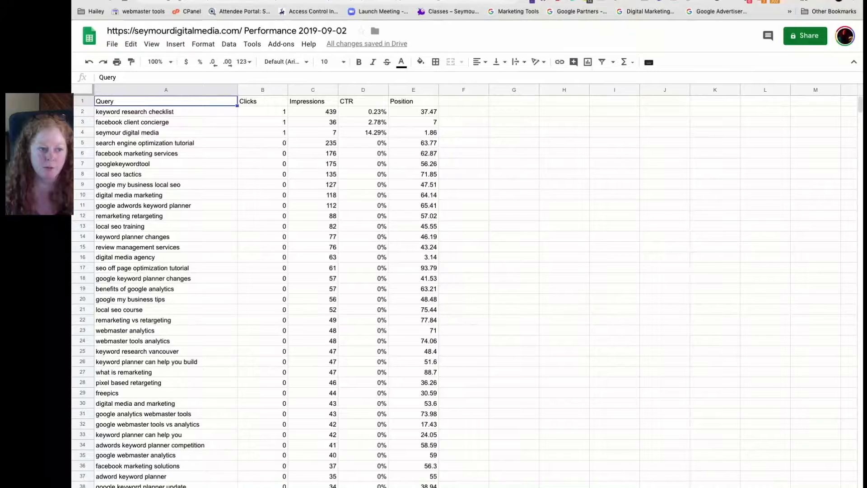
# Copy the entire exported sheet and paste it into the SEO OnPage & OFF Page working file, starting at cell A2822
pyautogui.press('super+a')
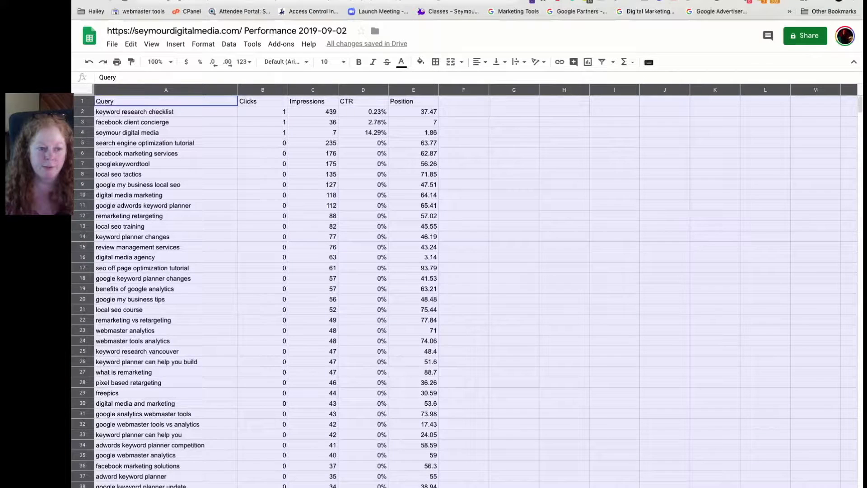
pyautogui.rightClick(153, 127)
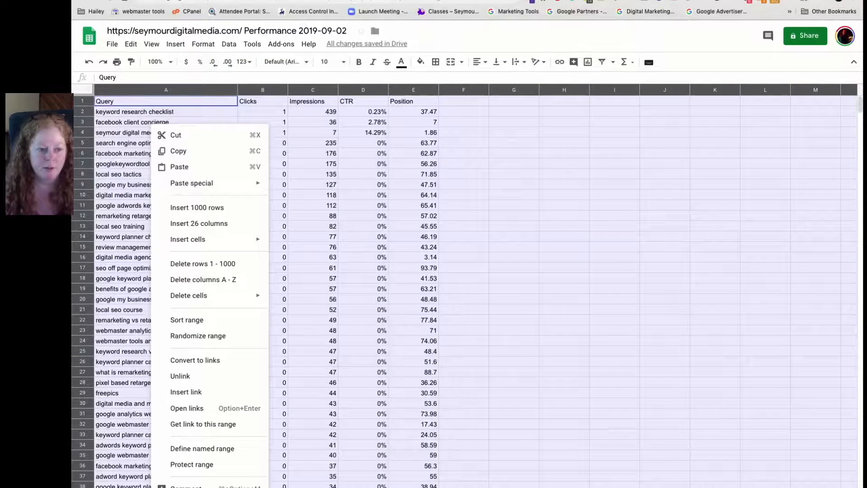
pyautogui.click(178, 150)
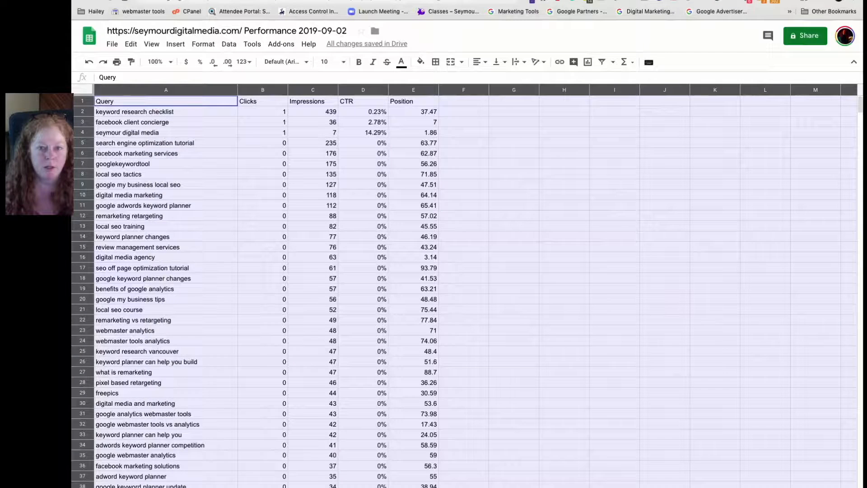
pyautogui.click(813, 0)
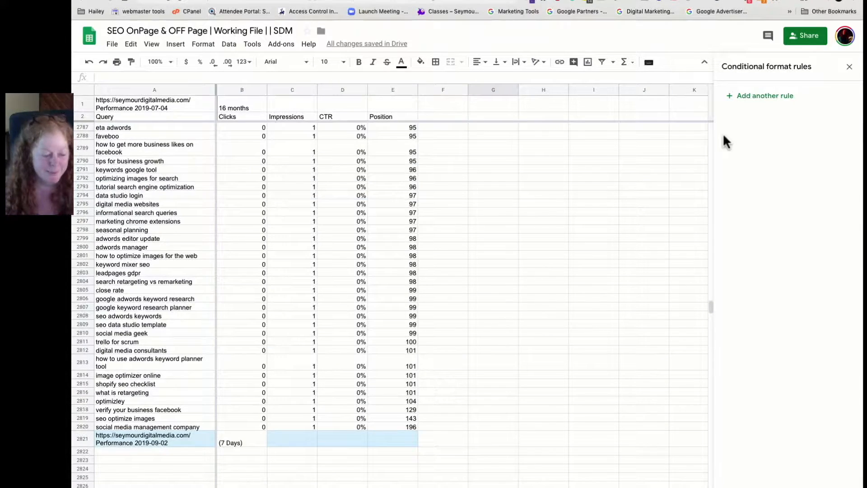
pyautogui.click(154, 451)
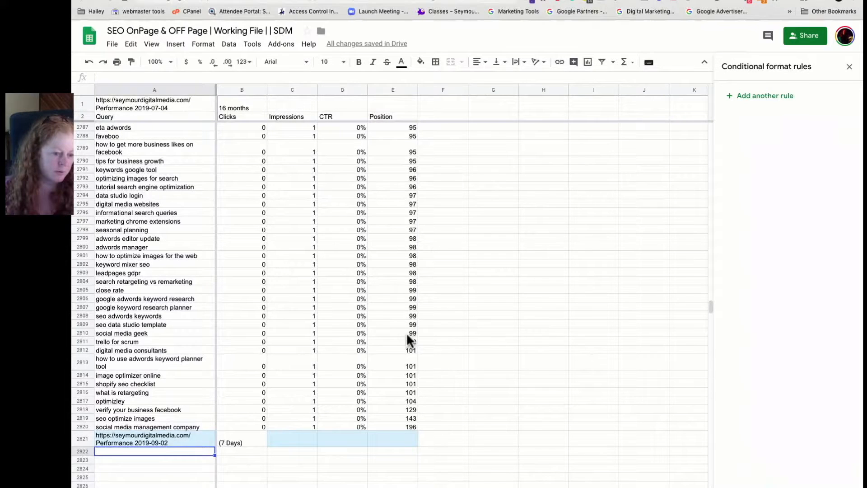
pyautogui.hotkey('ctrl', 'v')
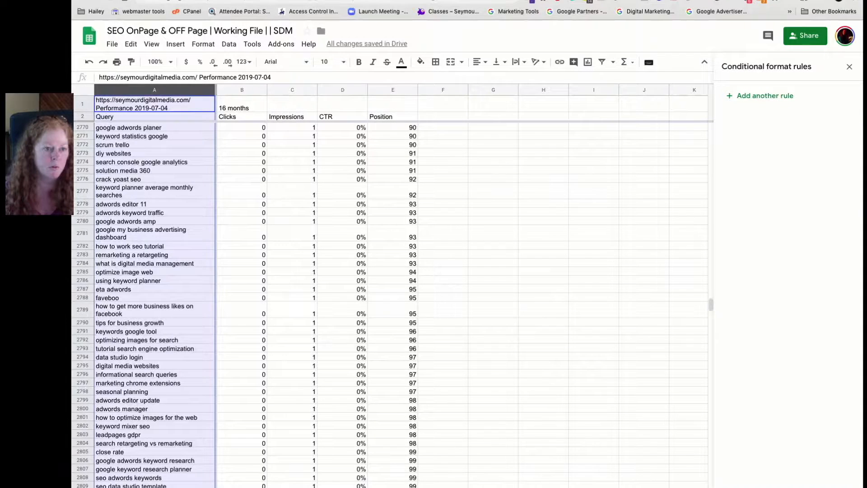
# Add a conditional format rule to A1:A6225 that highlights cells whose text contains "Search Console" in the default style
pyautogui.click(203, 44)
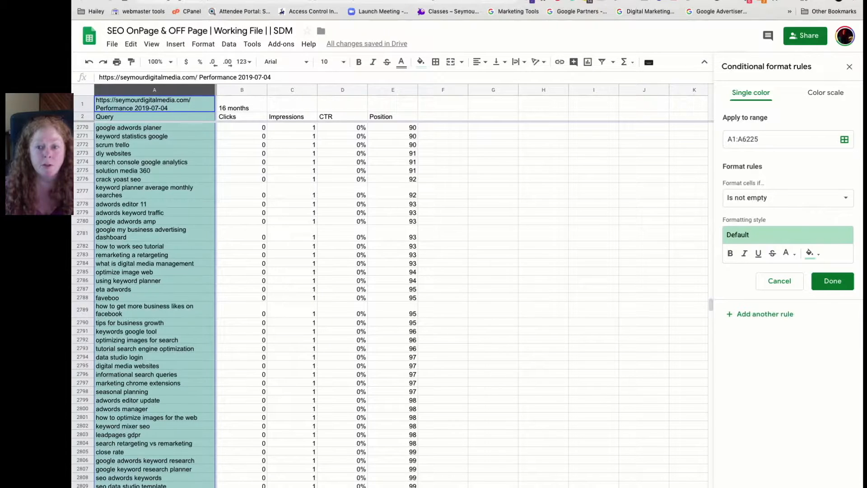
pyautogui.click(784, 139)
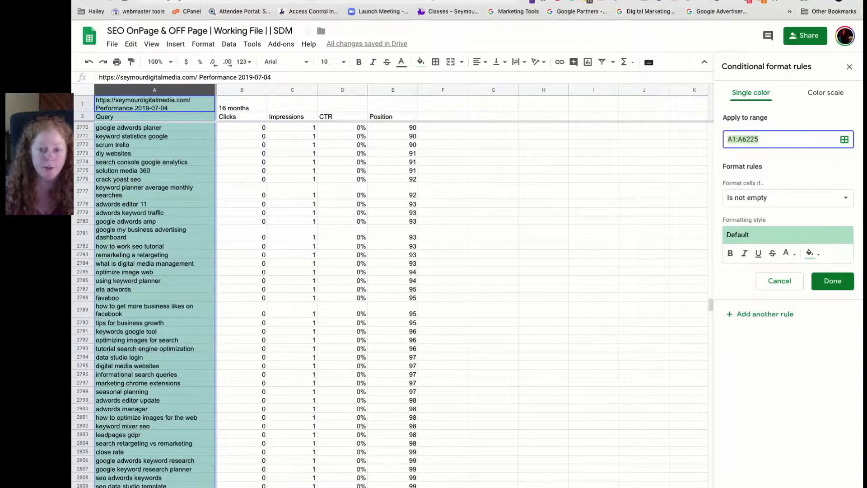
pyautogui.click(789, 197)
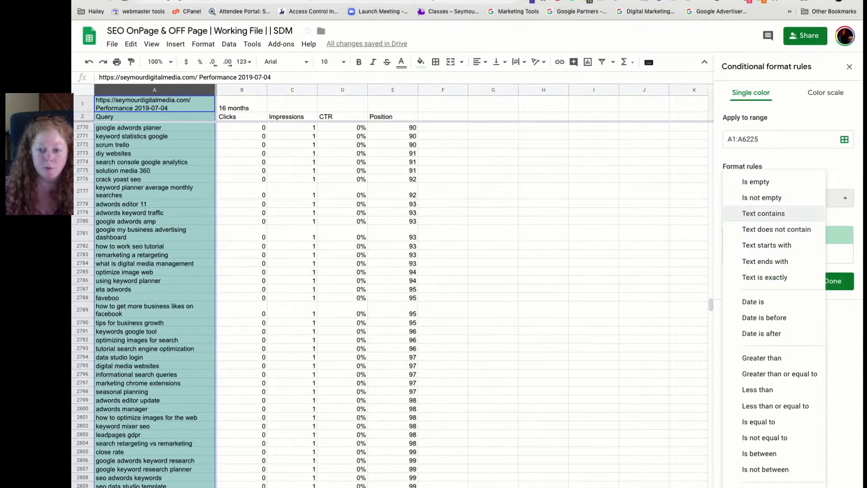
pyautogui.click(763, 214)
pyautogui.click(768, 220)
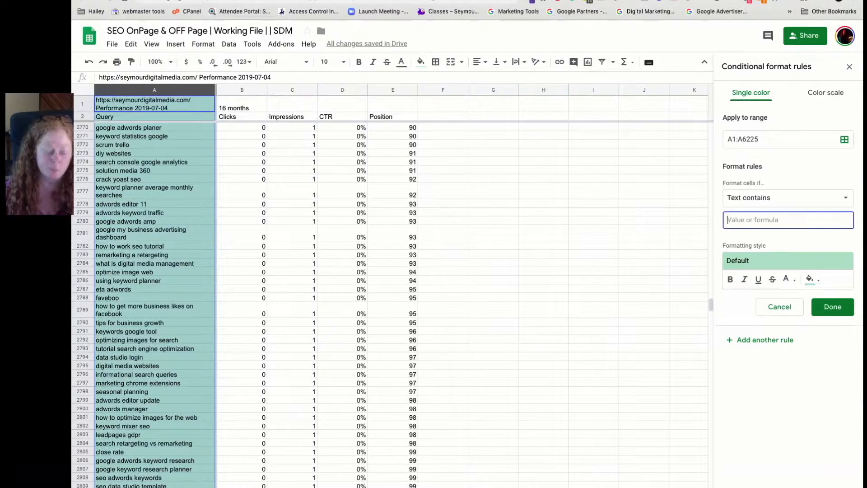
pyautogui.write('S')
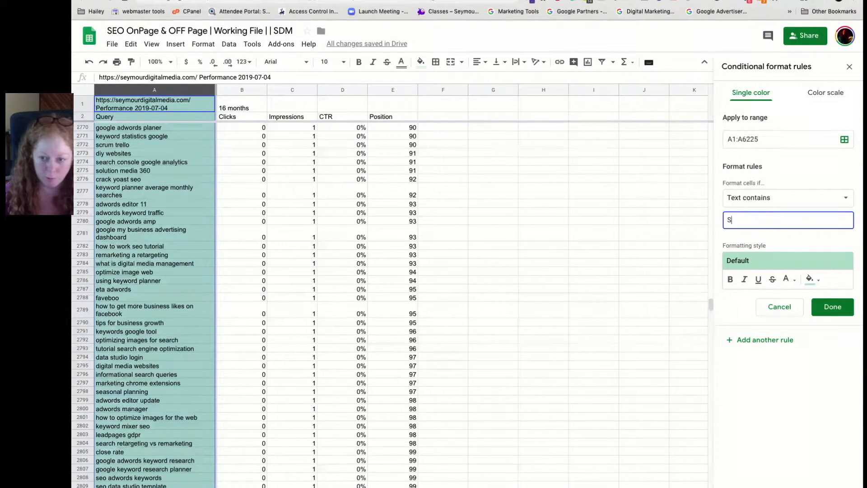
pyautogui.write('earch Con')
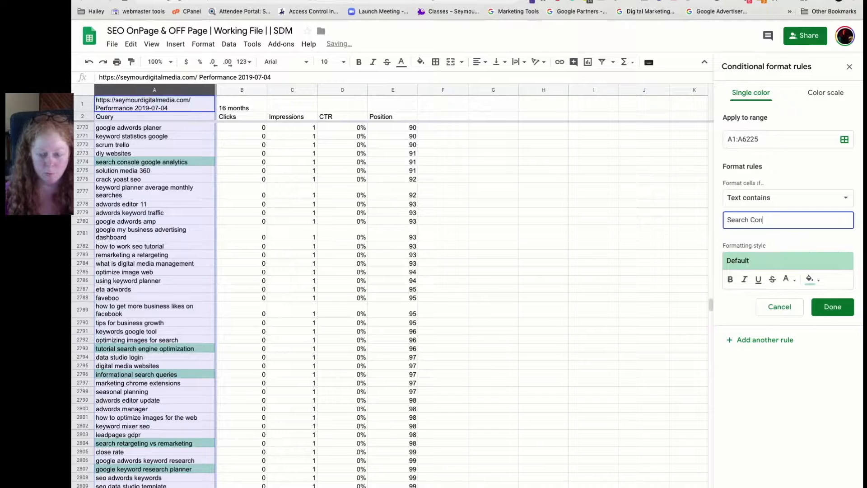
pyautogui.write('sole')
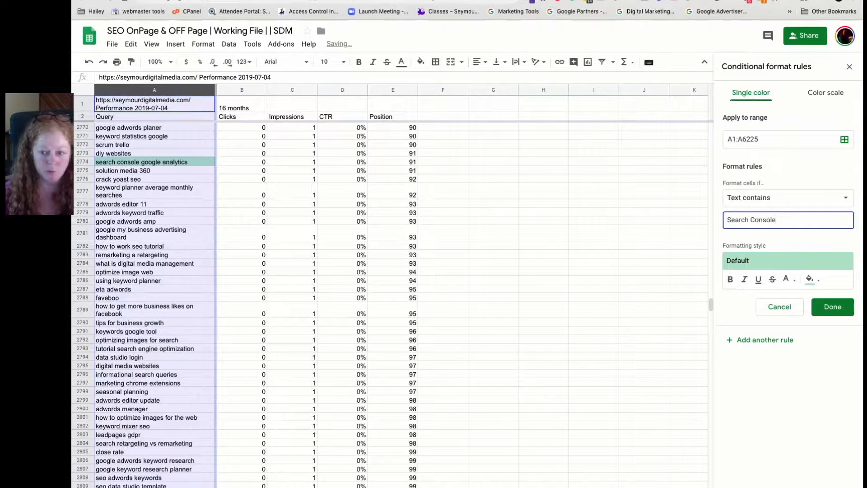
pyautogui.click(832, 307)
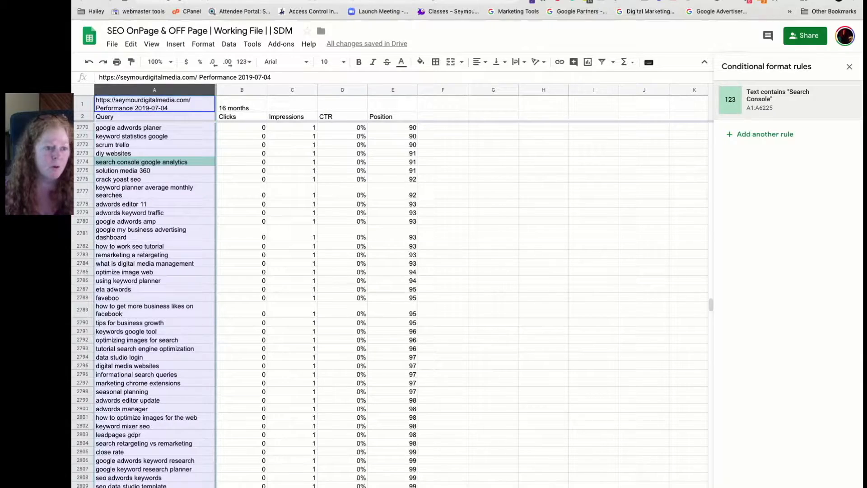
# Go to the pasted query rows below the Performance 2019-09-02 heading and select cell A2839
pyautogui.scroll(-1, 389, 303)
pyautogui.scroll(-10, 374, 380)
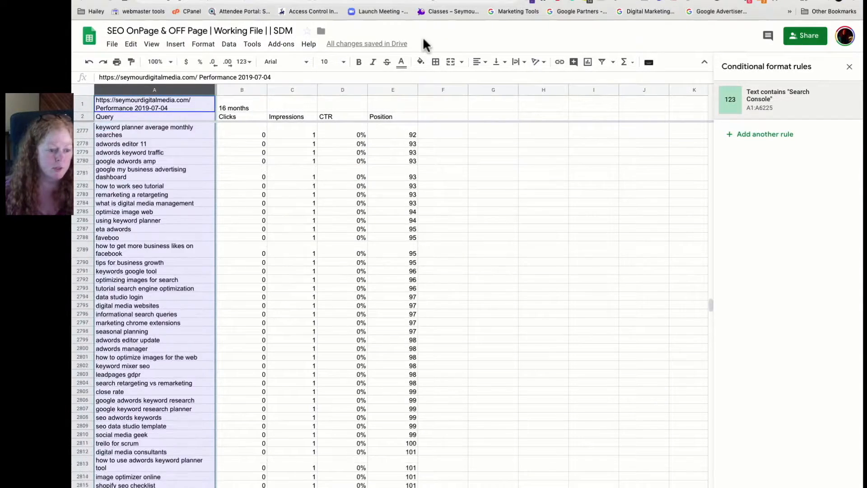
pyautogui.click(154, 299)
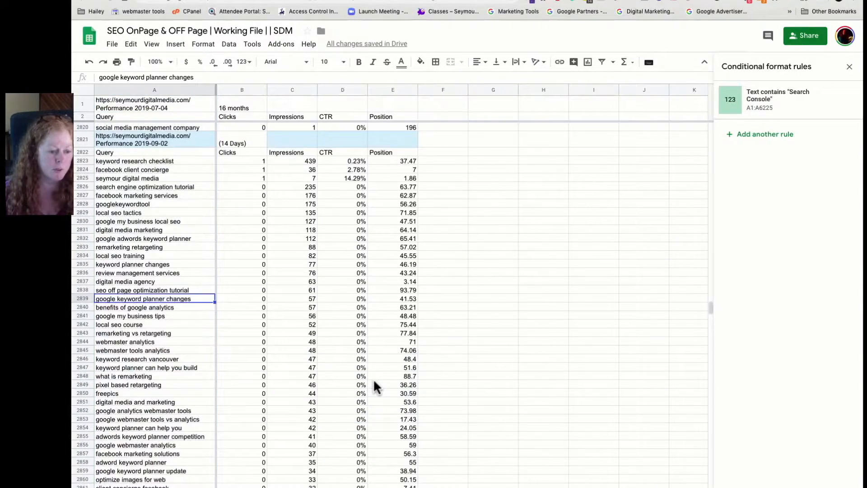
# Add a conditional format rule to E1:E6225 that highlights Position values less than or equal to 90 in the default style
pyautogui.scroll(-18, 374, 382)
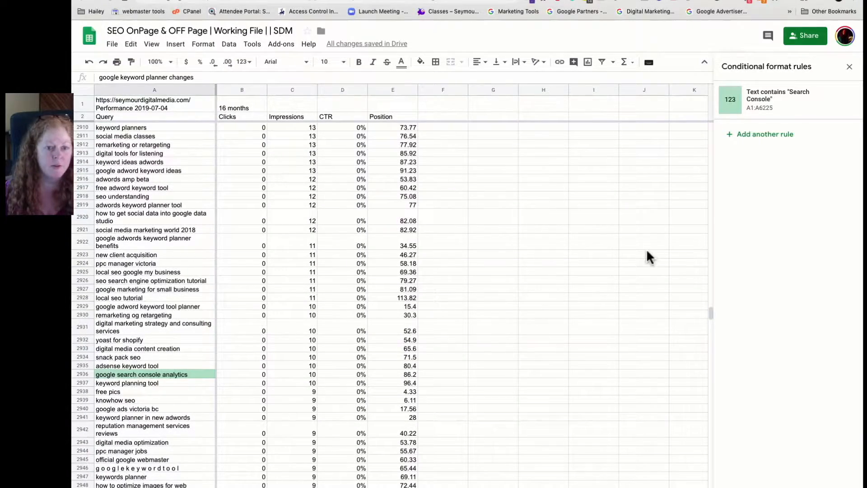
pyautogui.scroll(20, 664, 166)
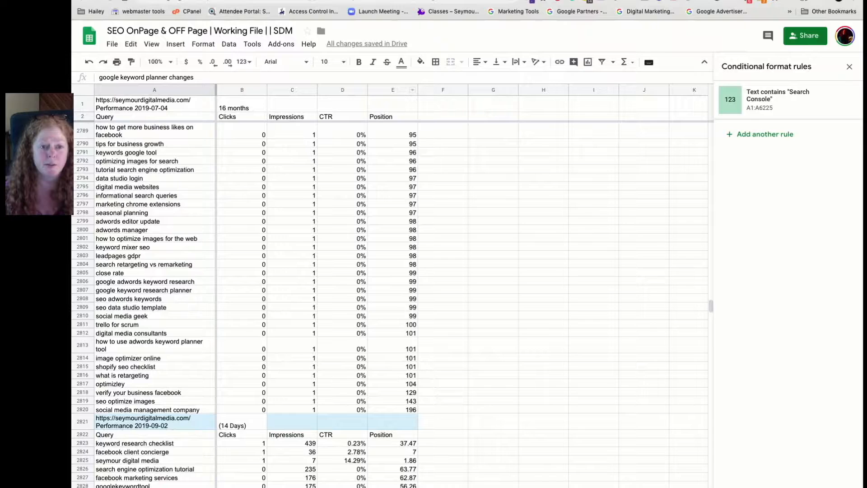
pyautogui.click(392, 90)
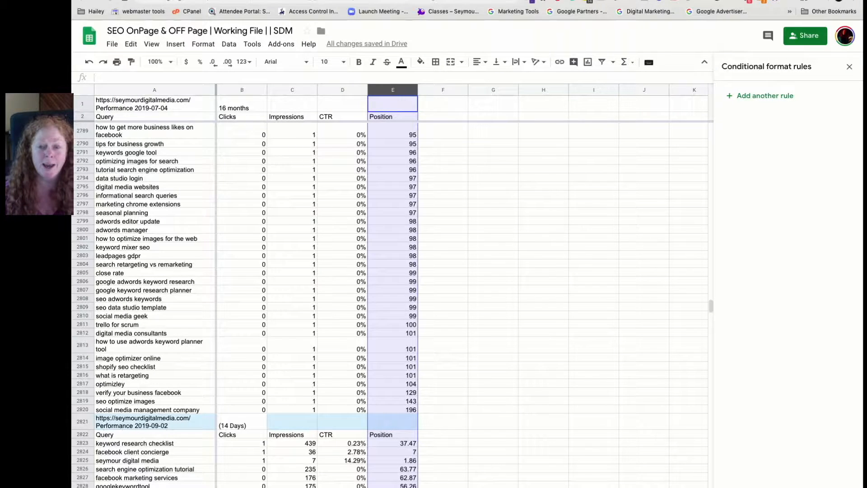
pyautogui.click(760, 95)
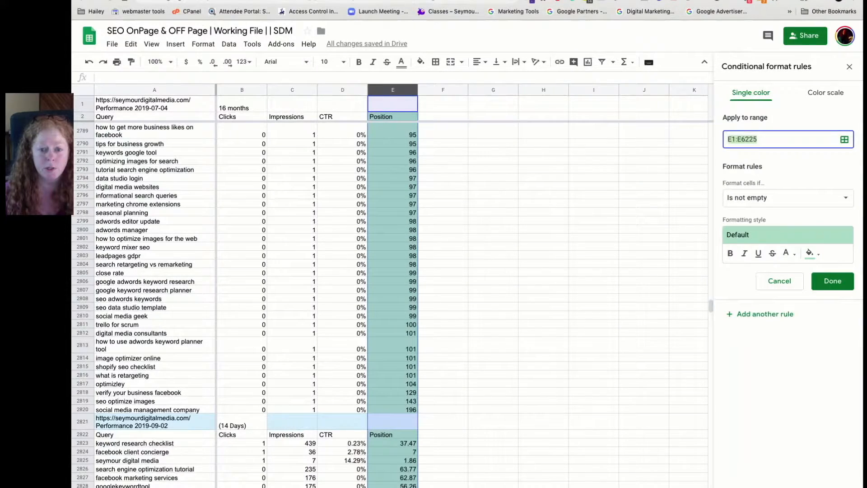
pyautogui.click(787, 198)
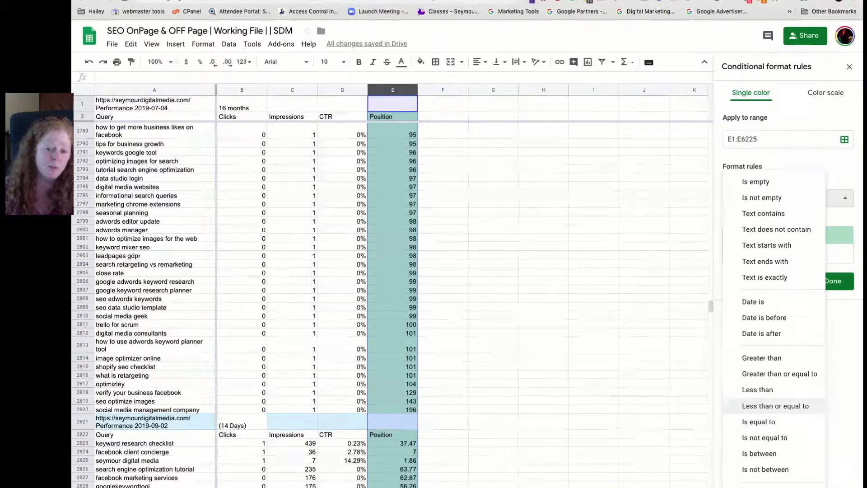
pyautogui.click(775, 405)
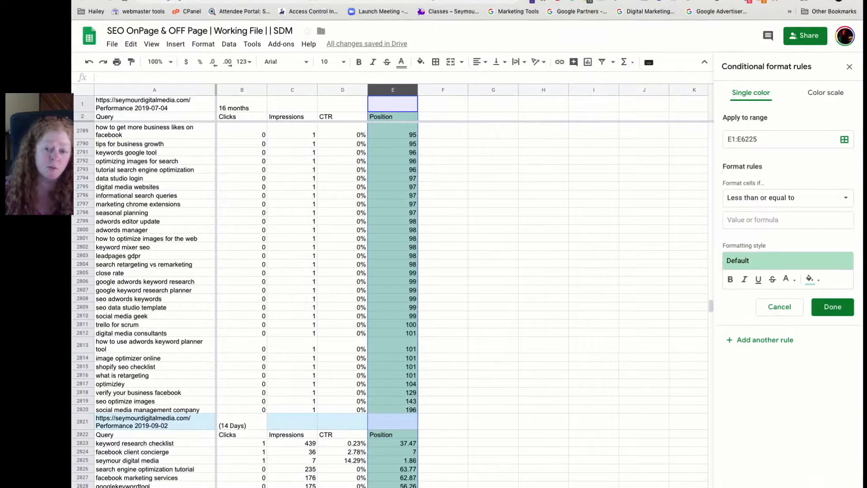
pyautogui.click(787, 220)
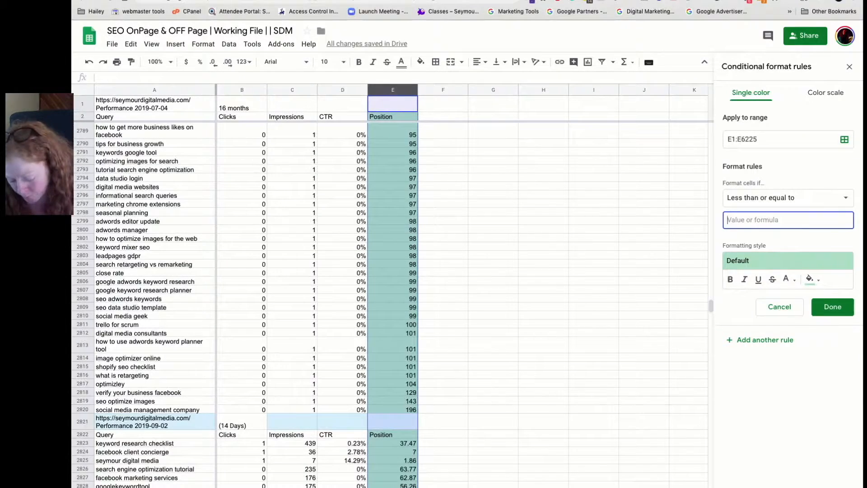
pyautogui.write('90')
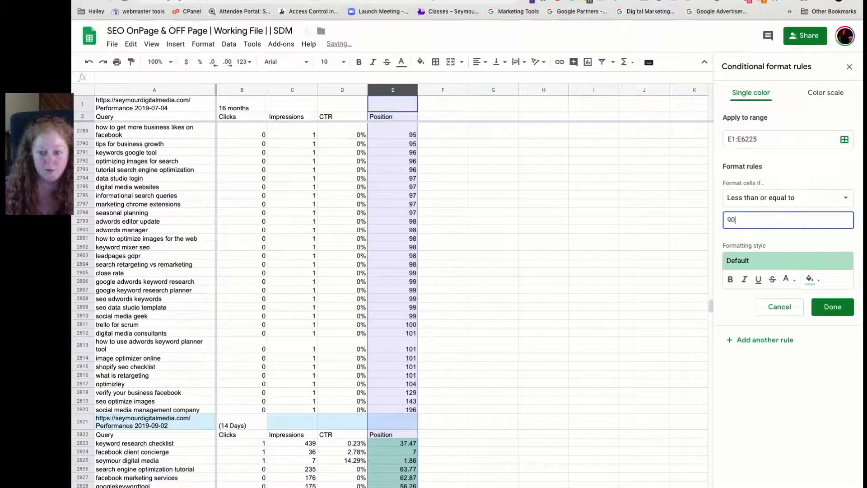
pyautogui.click(833, 308)
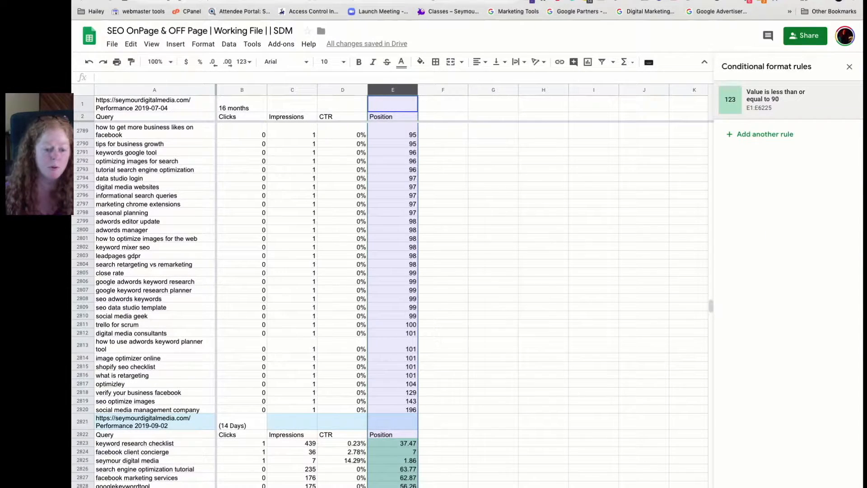
# Add a conditional format rule to C1:C6225 that highlights Impressions values greater than 100 in the default style
pyautogui.scroll(-2, 389, 306)
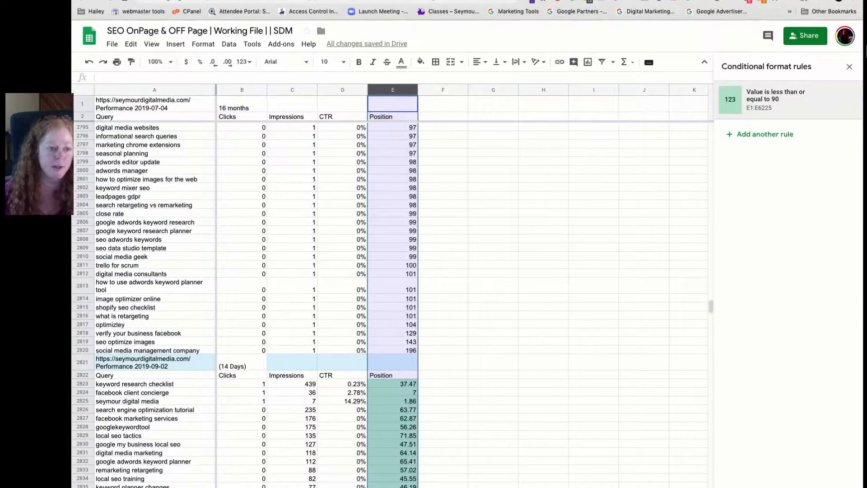
pyautogui.scroll(3, 389, 303)
pyautogui.scroll(4, 389, 302)
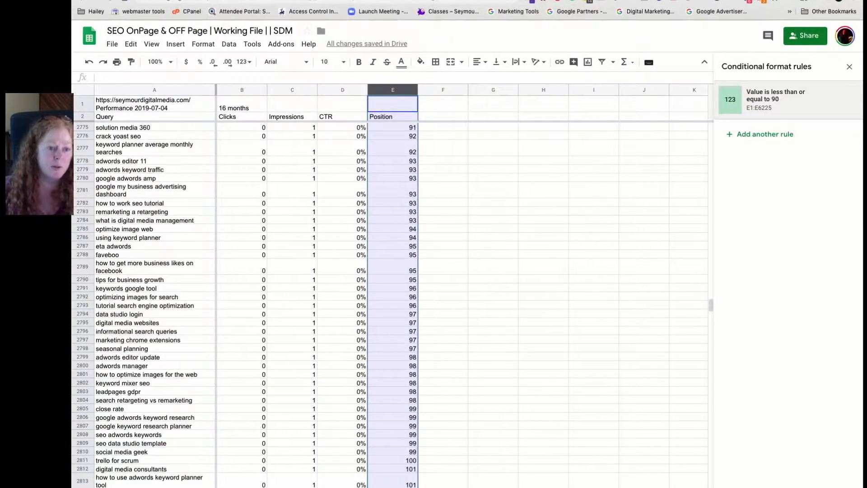
pyautogui.click(292, 90)
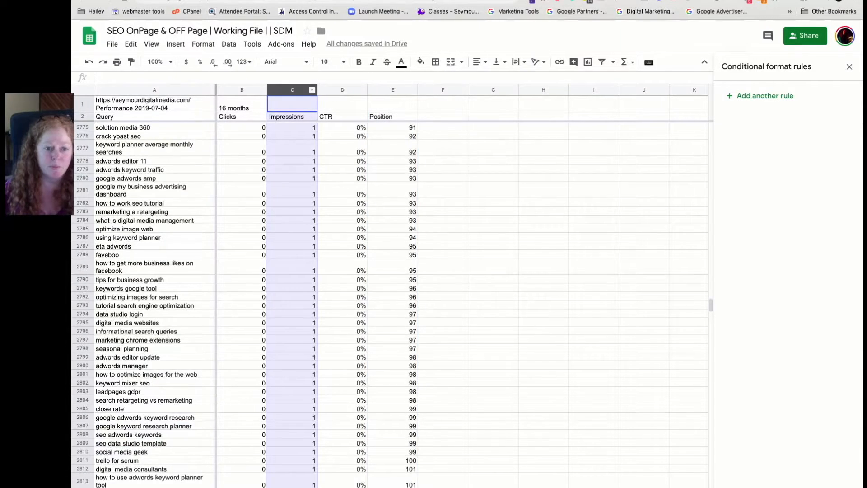
pyautogui.scroll(8, 389, 303)
pyautogui.scroll(20, 389, 303)
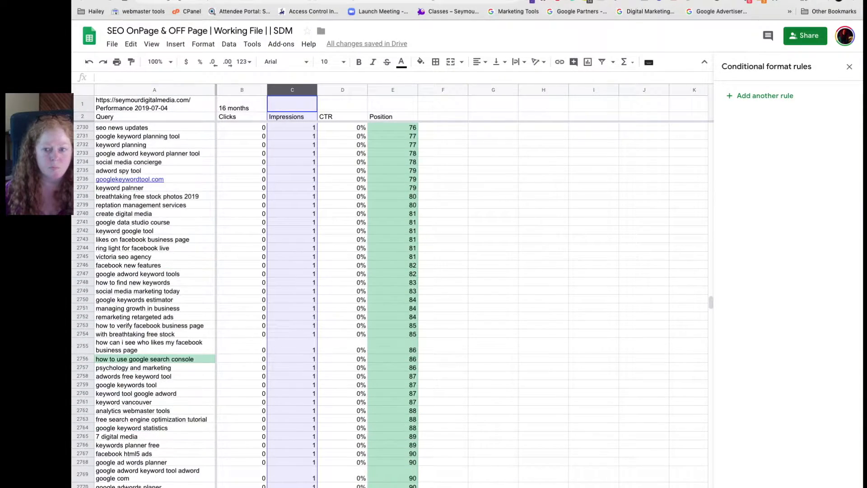
pyautogui.click(766, 95)
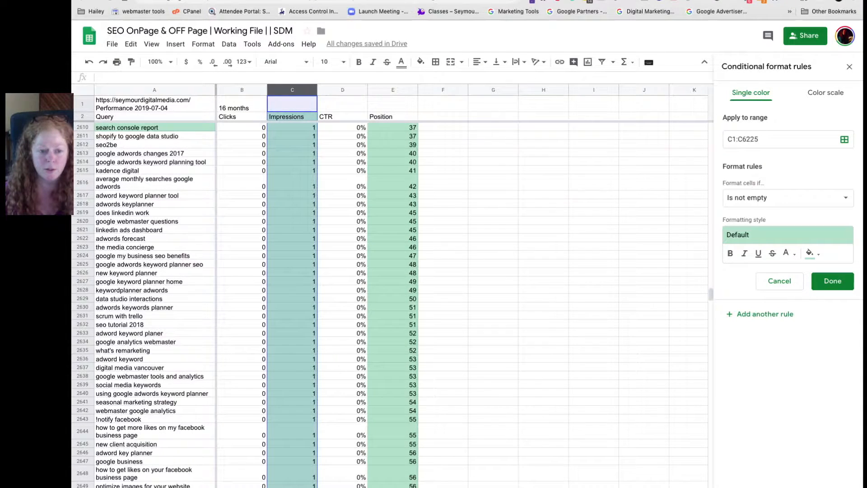
pyautogui.click(789, 197)
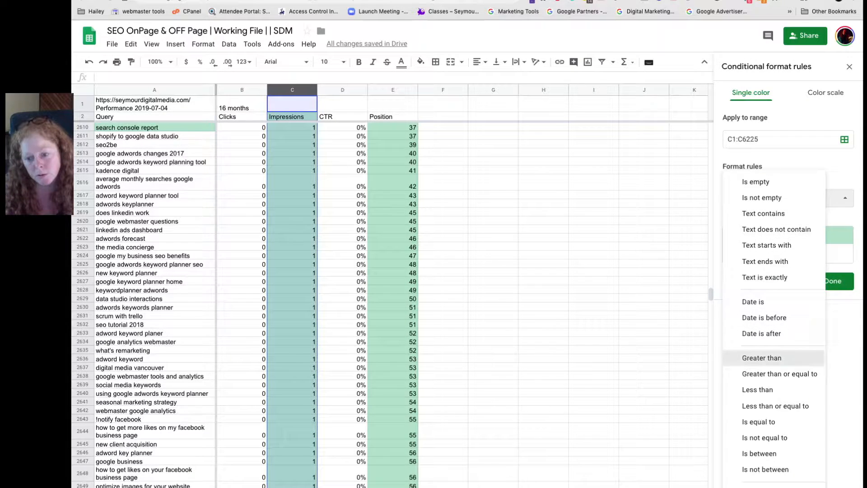
pyautogui.click(762, 358)
pyautogui.click(788, 220)
pyautogui.write('21')
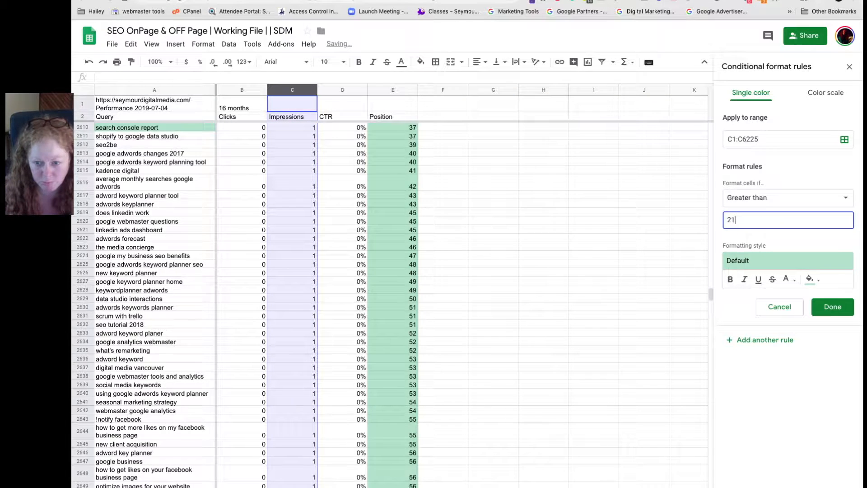
pyautogui.press('BackSpace')
pyautogui.press('BackSpace')
pyautogui.write('100')
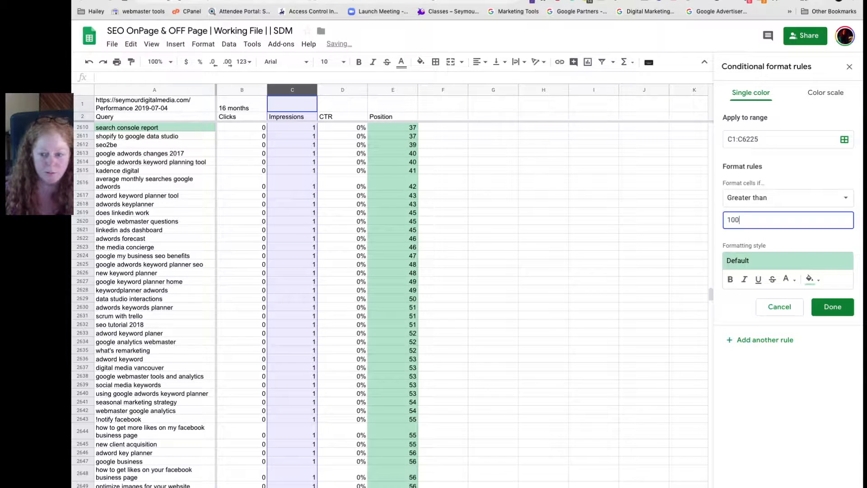
pyautogui.click(833, 307)
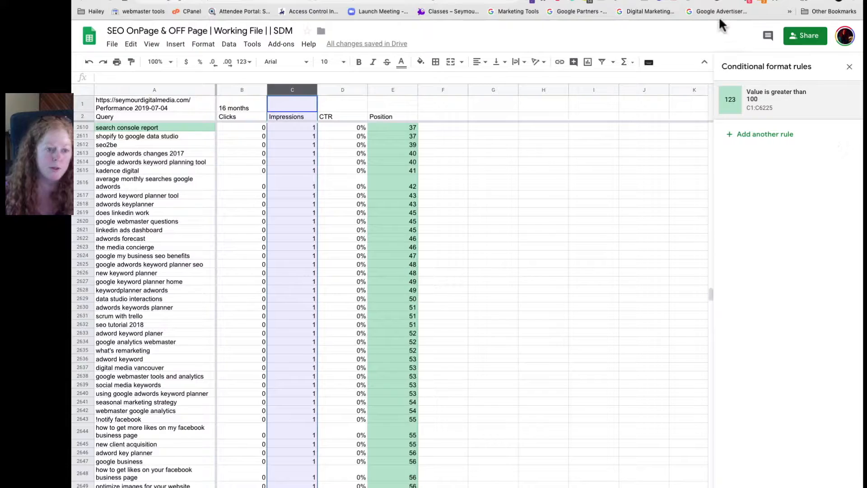
# Check the highlighted cells from the first query rows onward and select the entire "data studio search console" row, row 107
pyautogui.scroll(2, 722, 14)
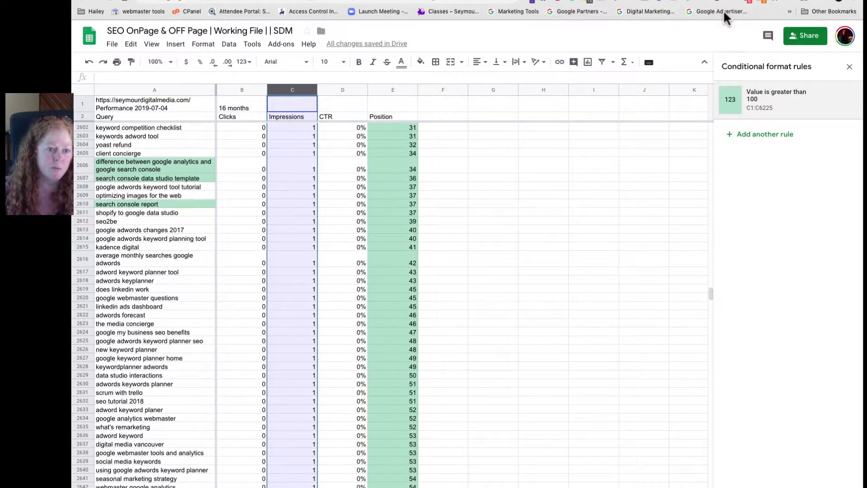
pyautogui.scroll(-1, 723, 10)
pyautogui.scroll(3, 723, 10)
pyautogui.scroll(-10, 724, 10)
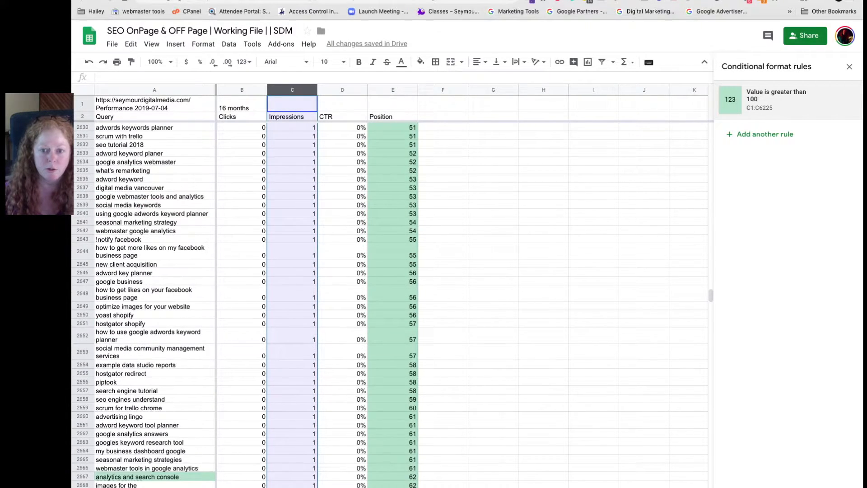
pyautogui.scroll(20, 388, 302)
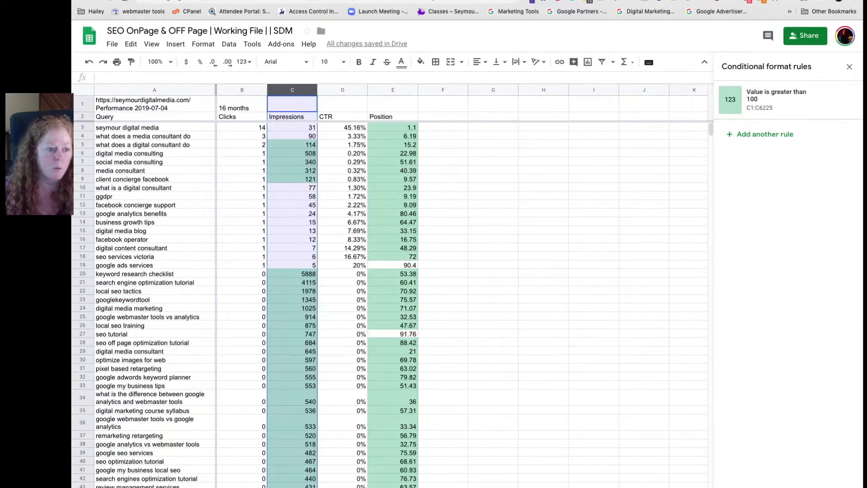
pyautogui.scroll(-8, 388, 302)
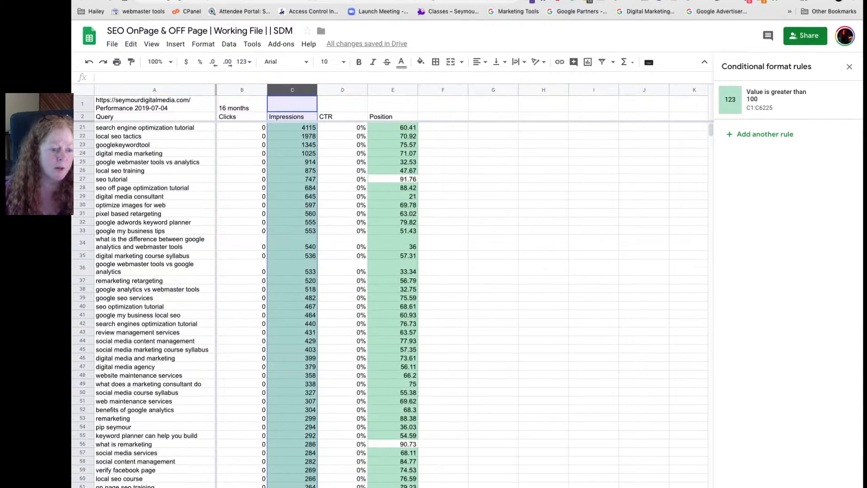
pyautogui.scroll(-20, 413, 84)
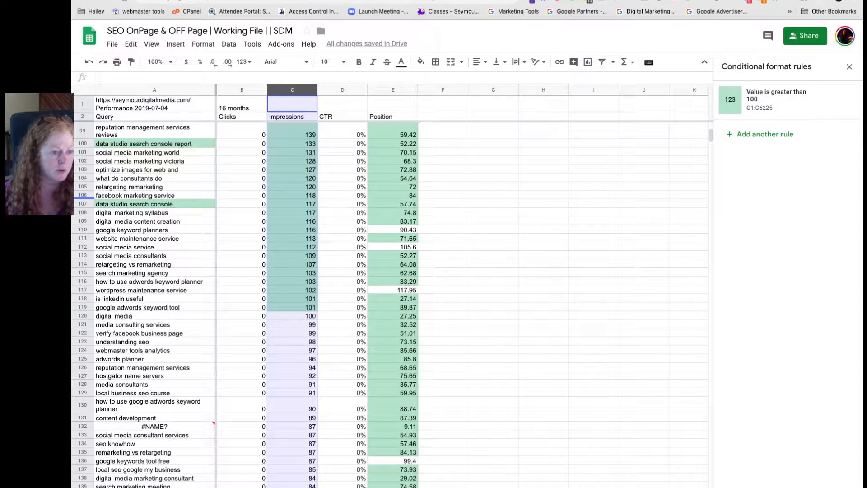
pyautogui.click(83, 204)
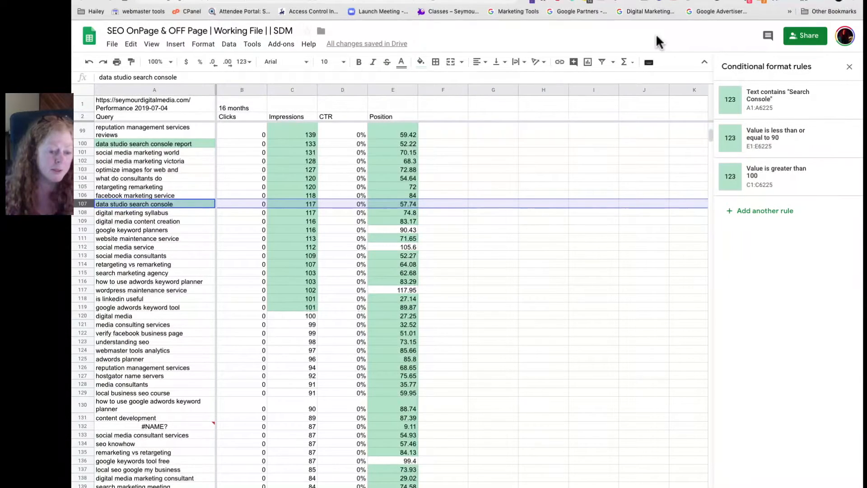
# Look through the queries below row 107 for highlighted search console keywords and compare their impressions and positions
pyautogui.scroll(-14, 656, 33)
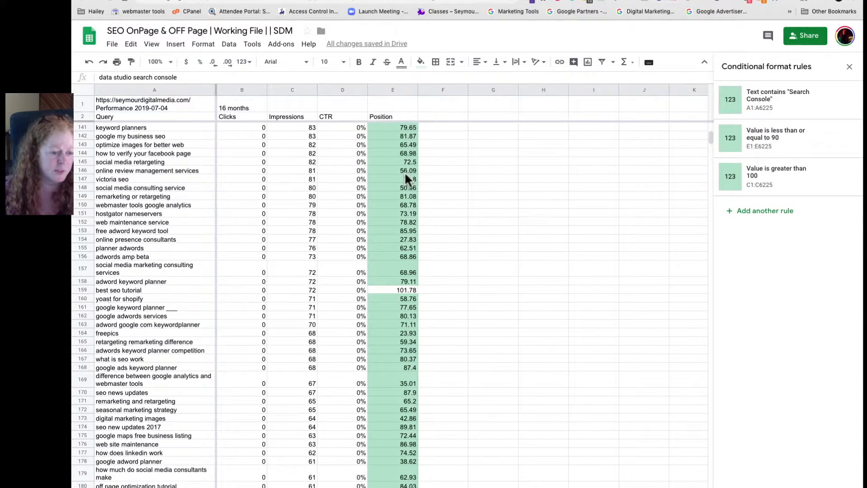
pyautogui.scroll(-15, 405, 175)
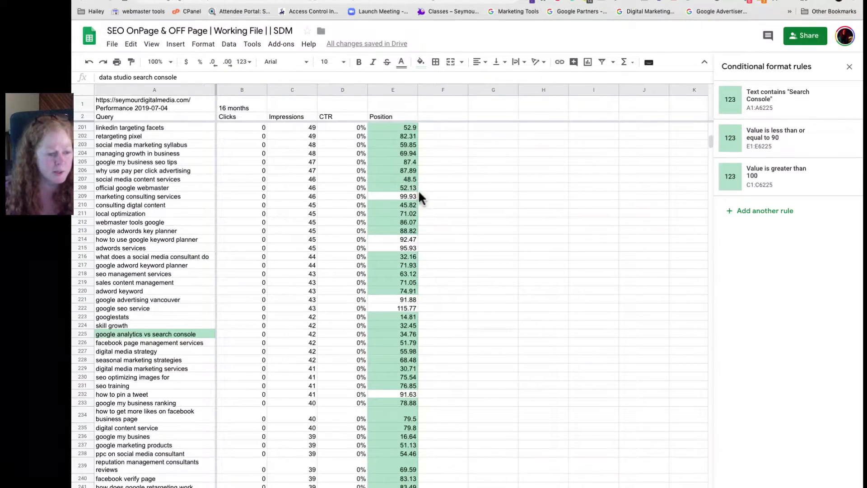
pyautogui.scroll(-10, 454, 208)
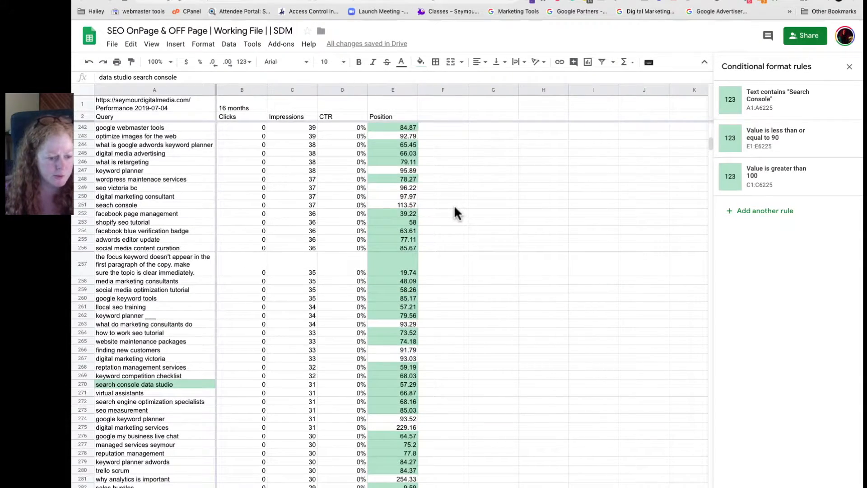
pyautogui.scroll(-6, 454, 212)
pyautogui.scroll(20, 727, 55)
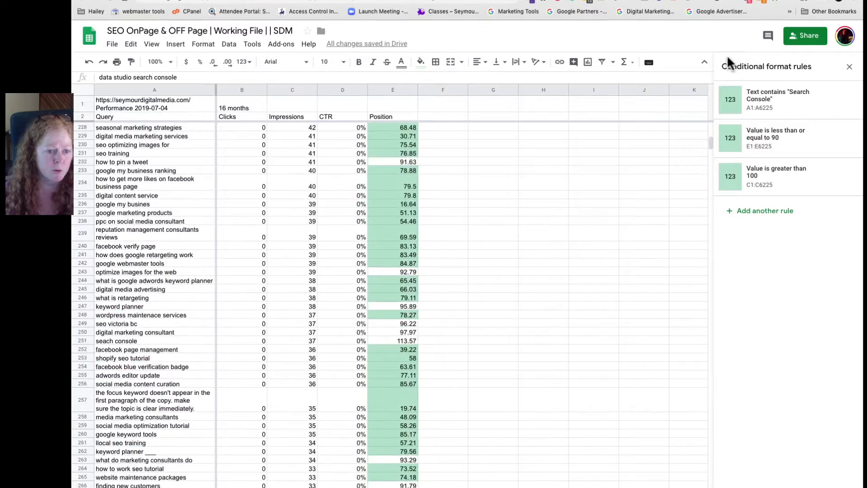
pyautogui.scroll(4, 727, 56)
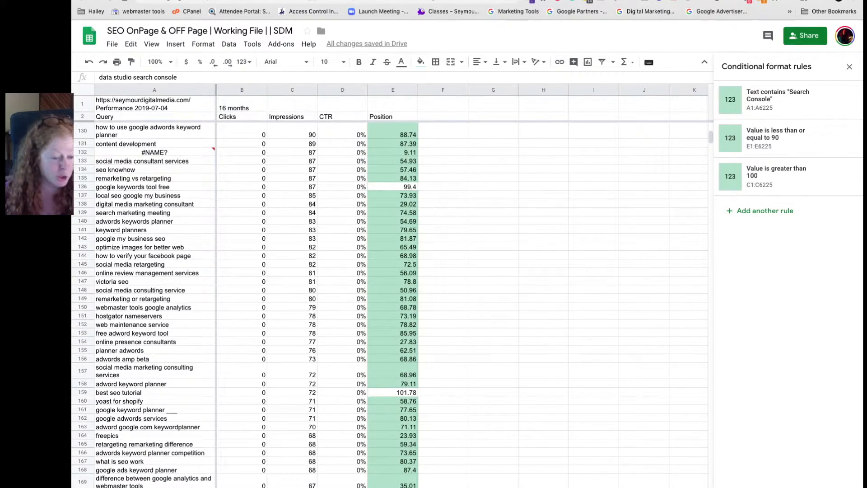
pyautogui.scroll(-12, 388, 302)
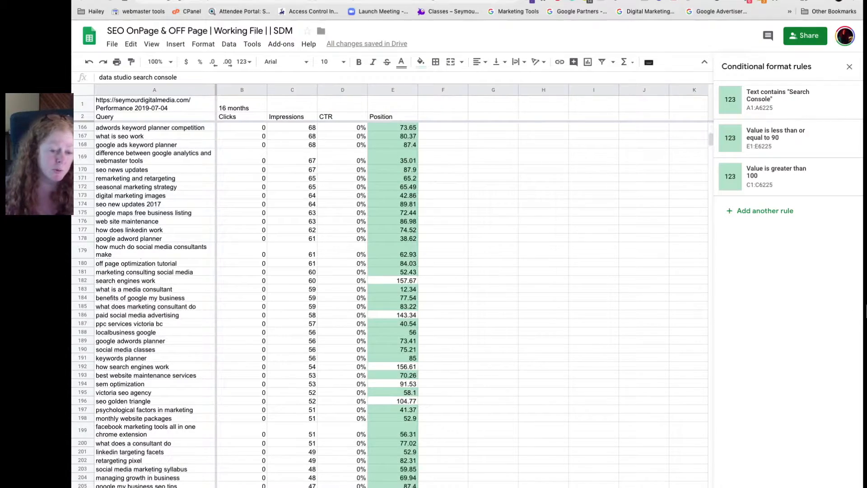
pyautogui.scroll(-13, 388, 303)
pyautogui.scroll(-2, 864, 299)
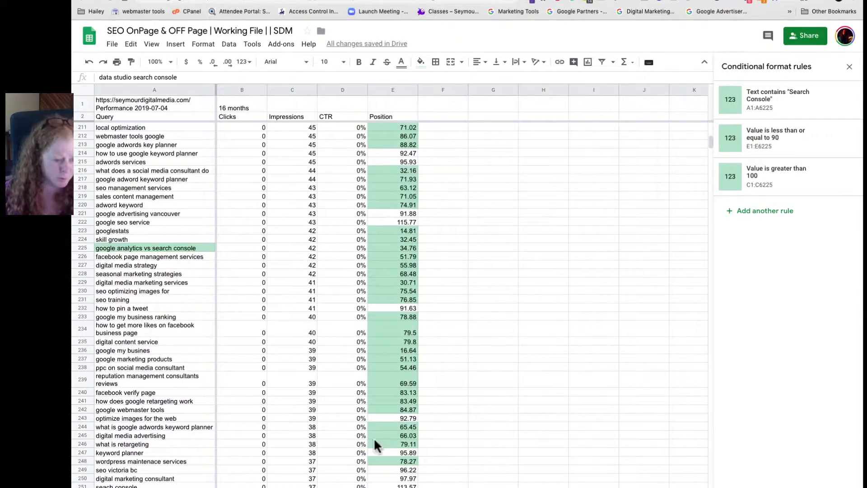
pyautogui.scroll(-15, 380, 432)
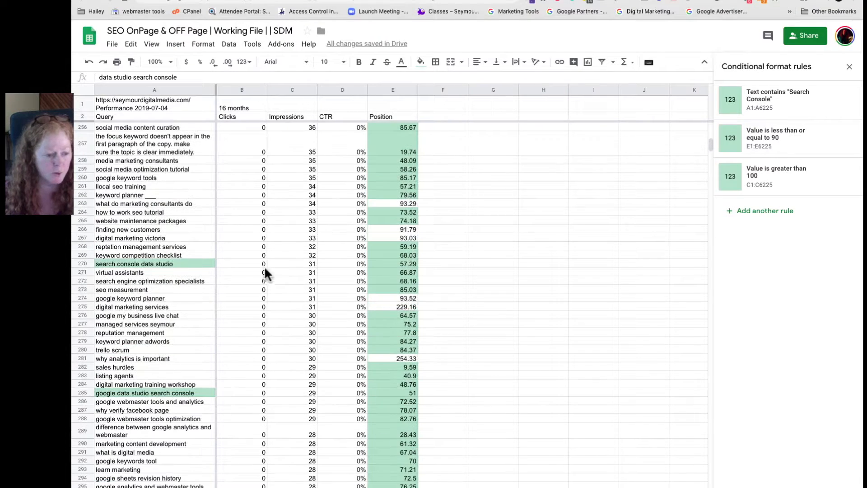
# Select the entire "google data studio search console" row, row 285, followed by its Position cell E285
pyautogui.click(82, 393)
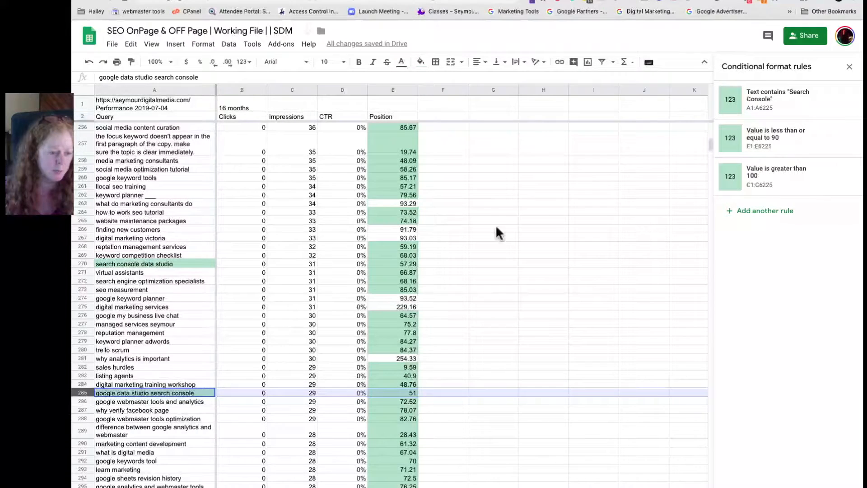
pyautogui.click(846, 225)
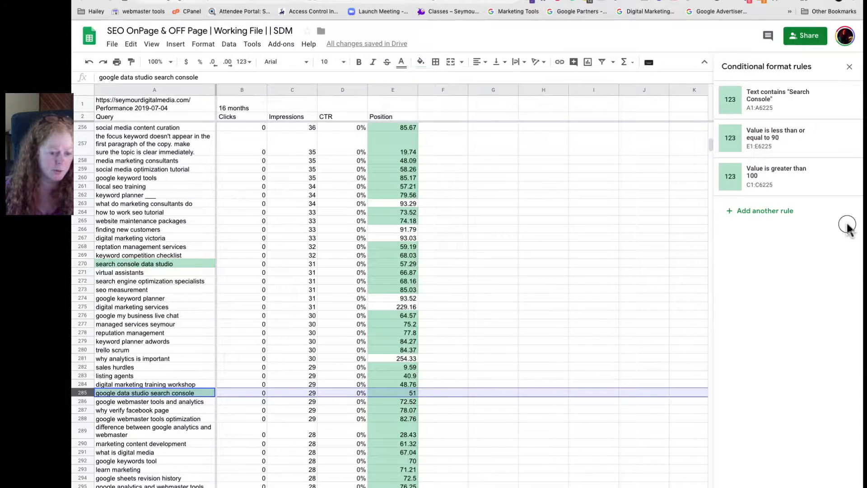
pyautogui.click(392, 392)
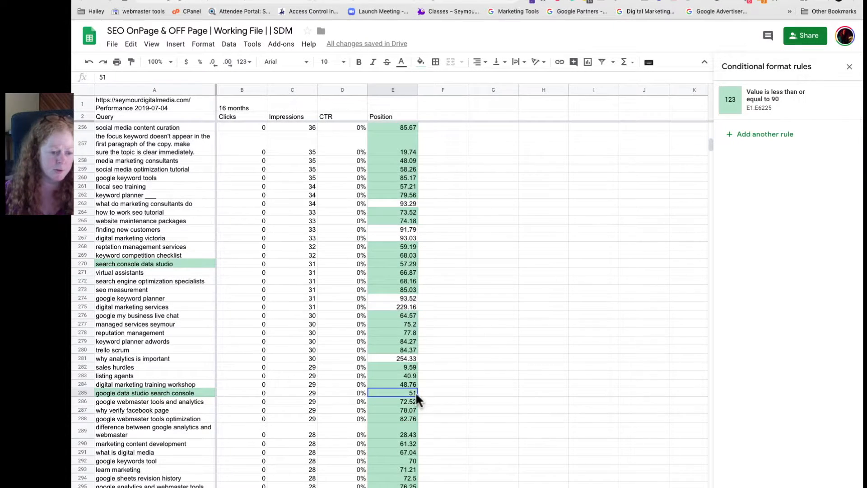
# Look through the queries below row 285 for promising keywords and select the entire "ppc company victoria bc" row, row 406
pyautogui.scroll(-4, 416, 391)
pyautogui.scroll(-20, 421, 349)
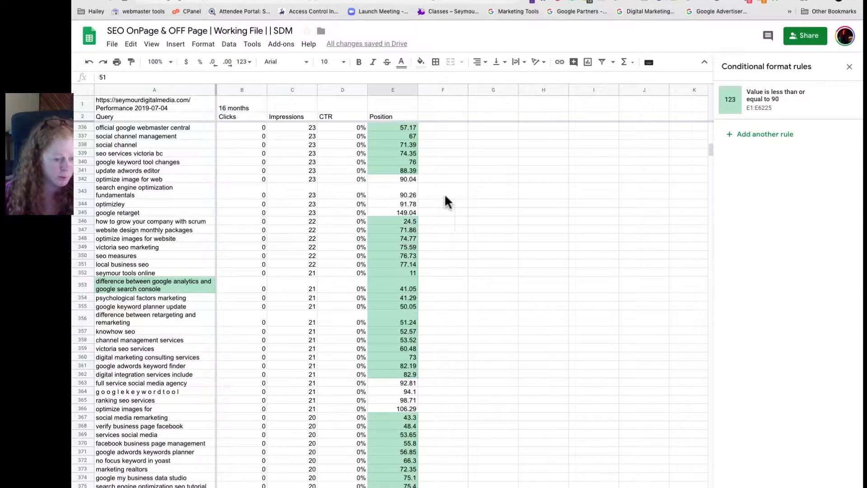
pyautogui.scroll(-4, 468, 316)
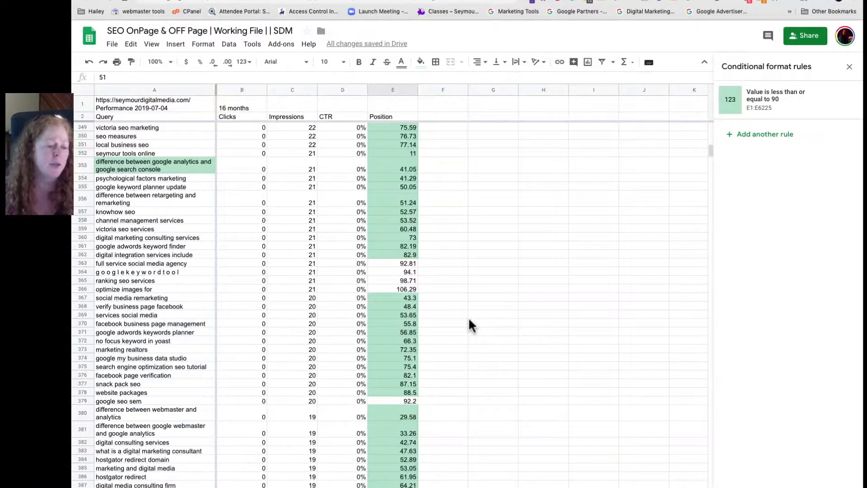
pyautogui.scroll(-1, 468, 317)
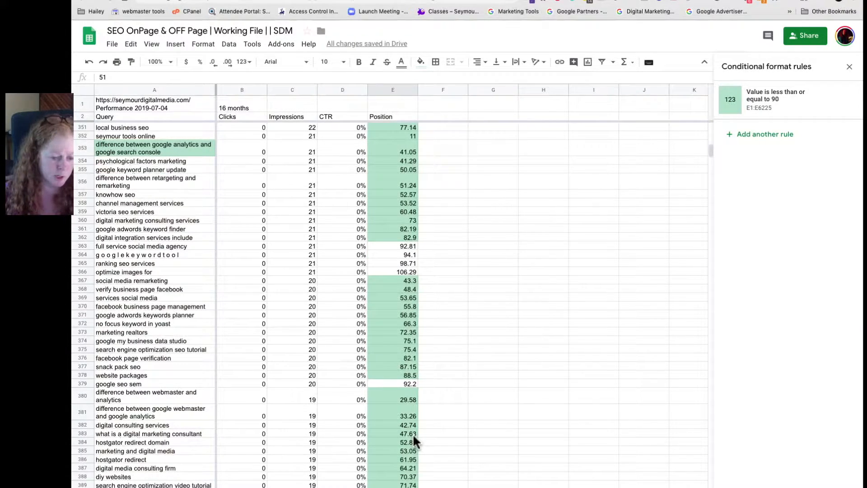
pyautogui.scroll(-7, 416, 426)
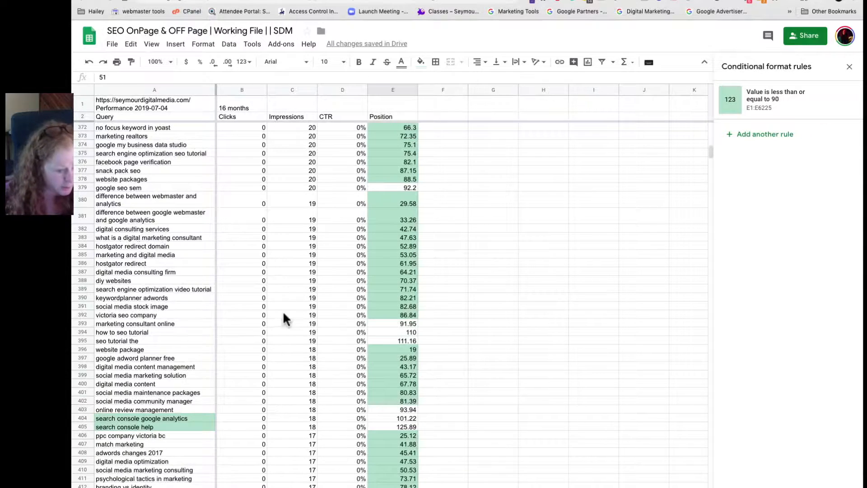
pyautogui.click(154, 435)
pyautogui.click(392, 435)
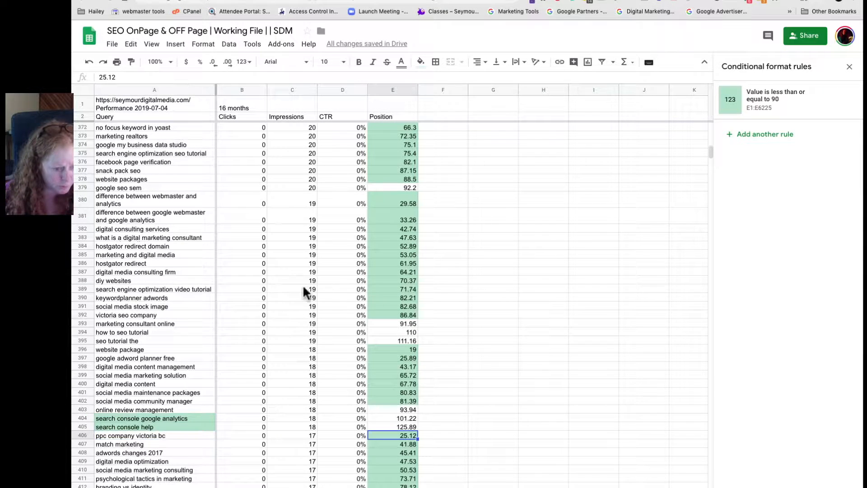
pyautogui.hotkey('shift', 'space')
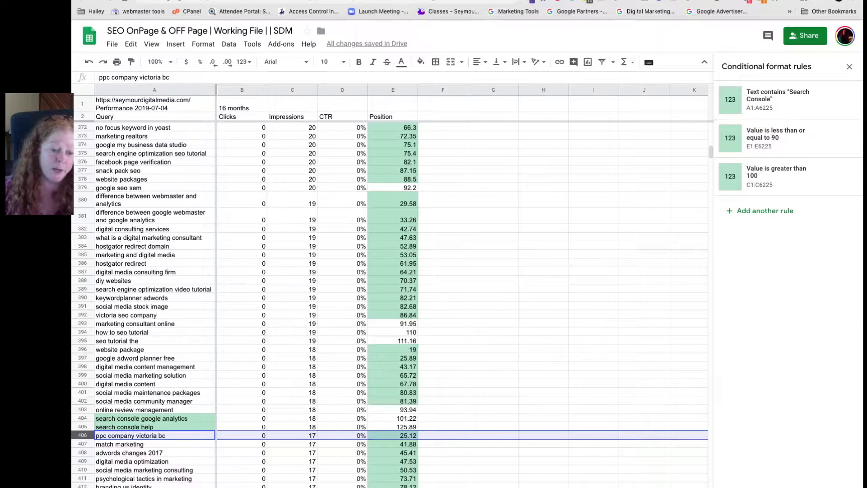
# Copy the query text "ppc company victoria bc" from A406 and paste it into cell B27 of the keyword planning sheet's Keyword string column
pyautogui.press('super+f')
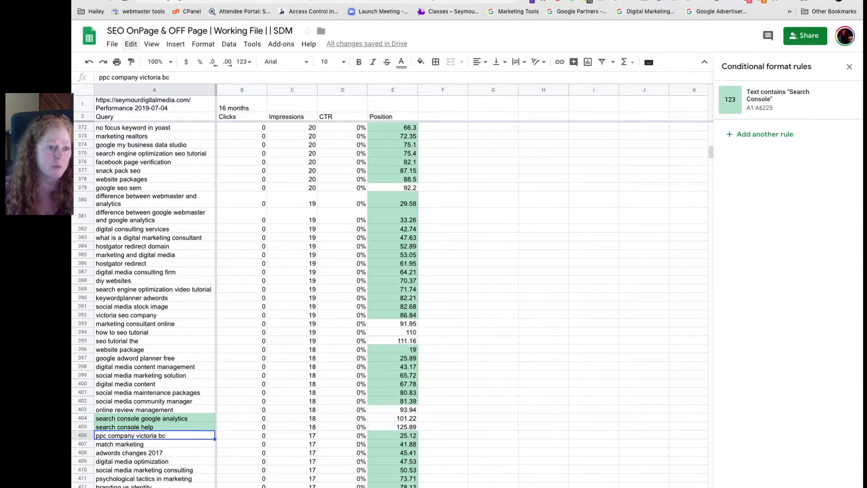
pyautogui.tripleClick(131, 77)
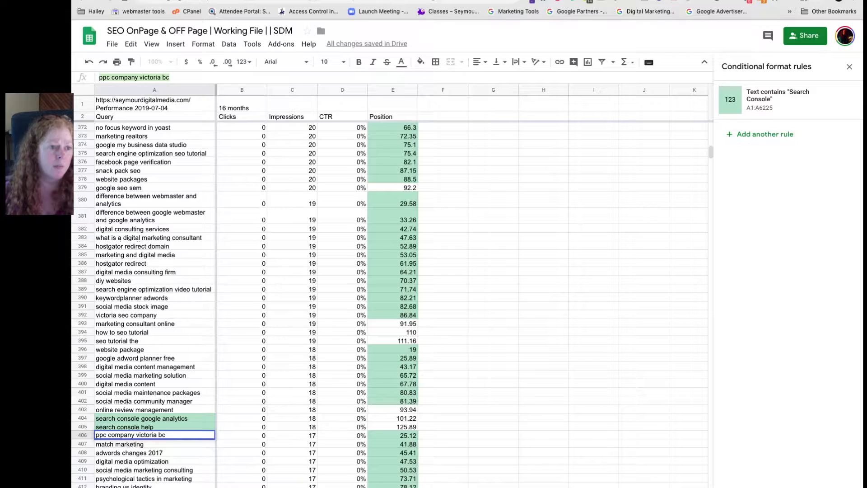
pyautogui.rightClick(131, 77)
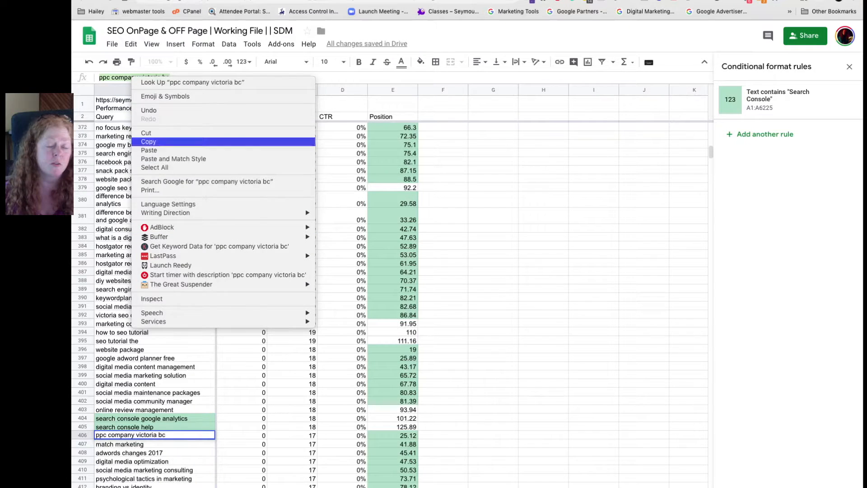
pyautogui.click(148, 141)
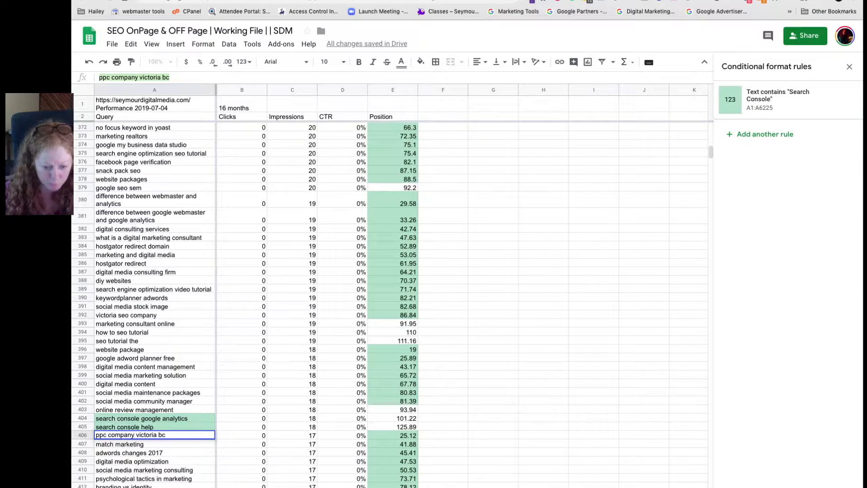
pyautogui.hotkey('ctrl', 'shift', 'pageup')
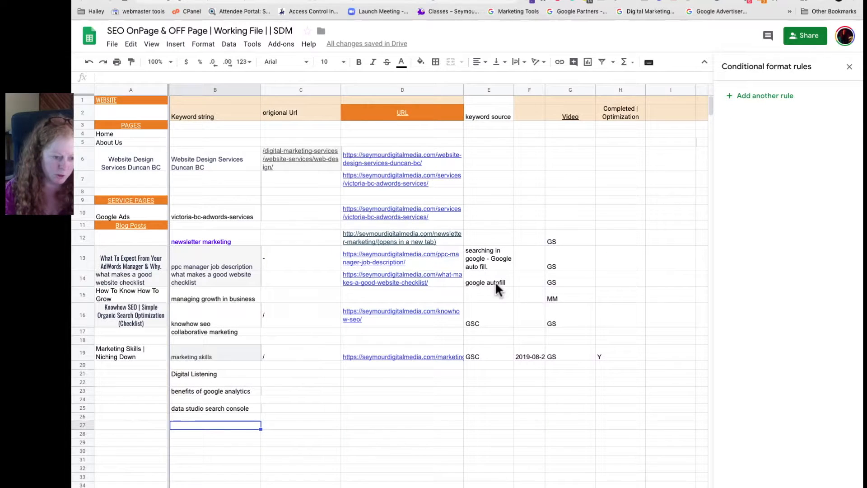
pyautogui.hotkey('ctrl', 'v')
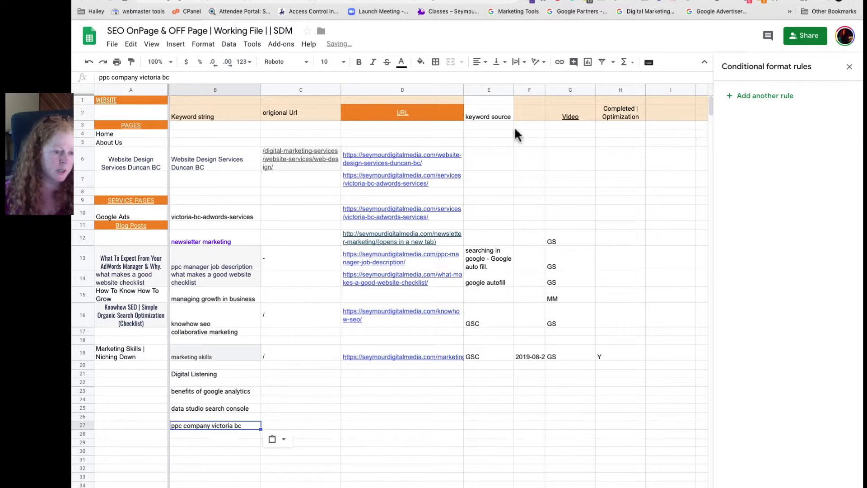